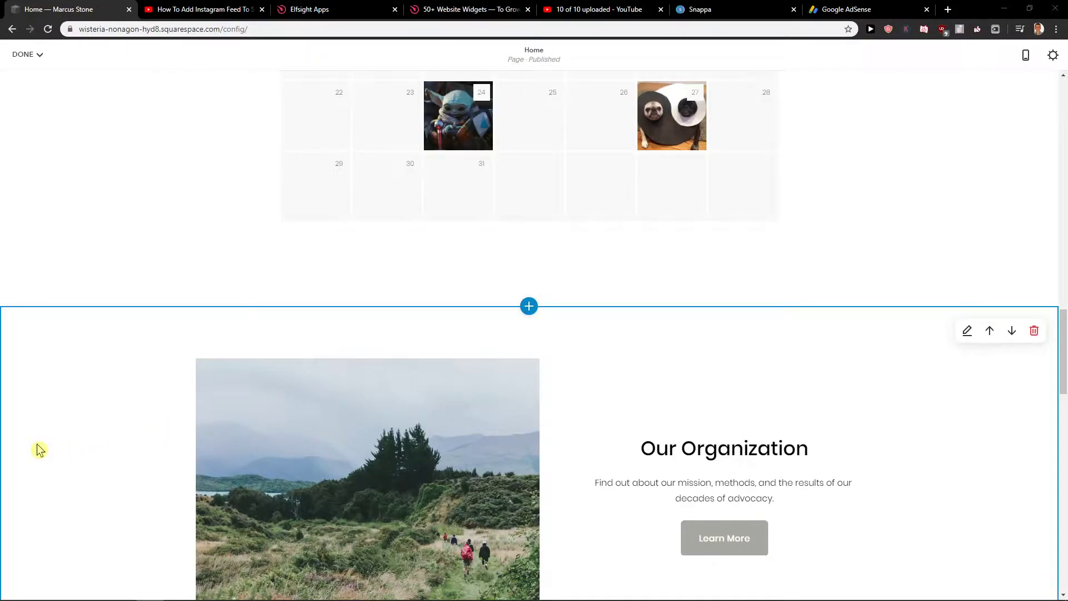
{"action": "scroll", "coordinate": [38, 450], "scroll_direction": "up", "scroll_amount": 2}
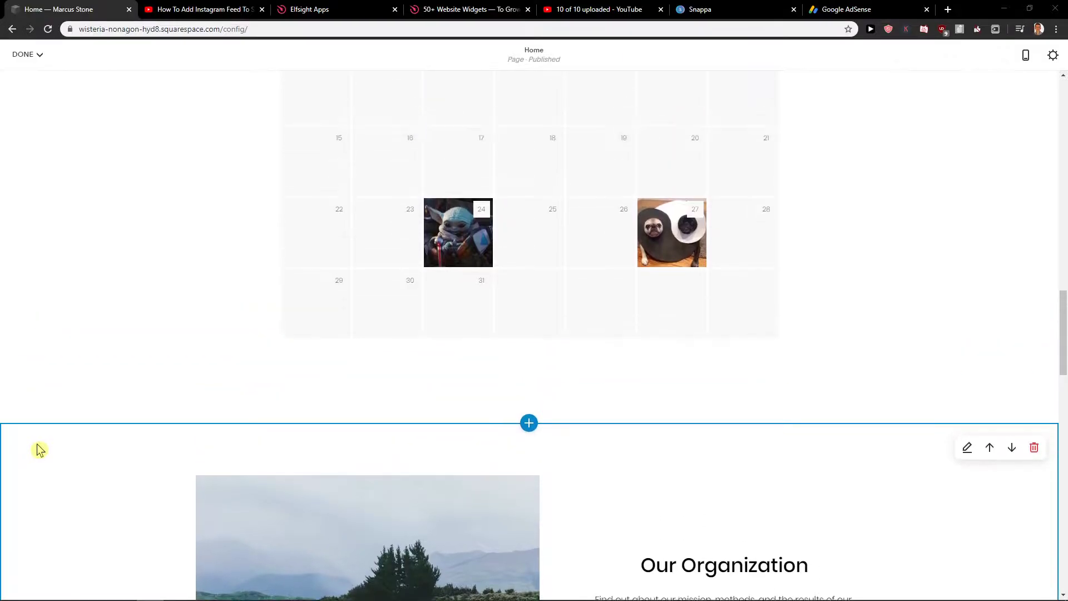
{"action": "scroll", "coordinate": [39, 450], "scroll_direction": "up", "scroll_amount": 2}
{"action": "scroll", "coordinate": [119, 462], "scroll_direction": "down", "scroll_amount": 2}
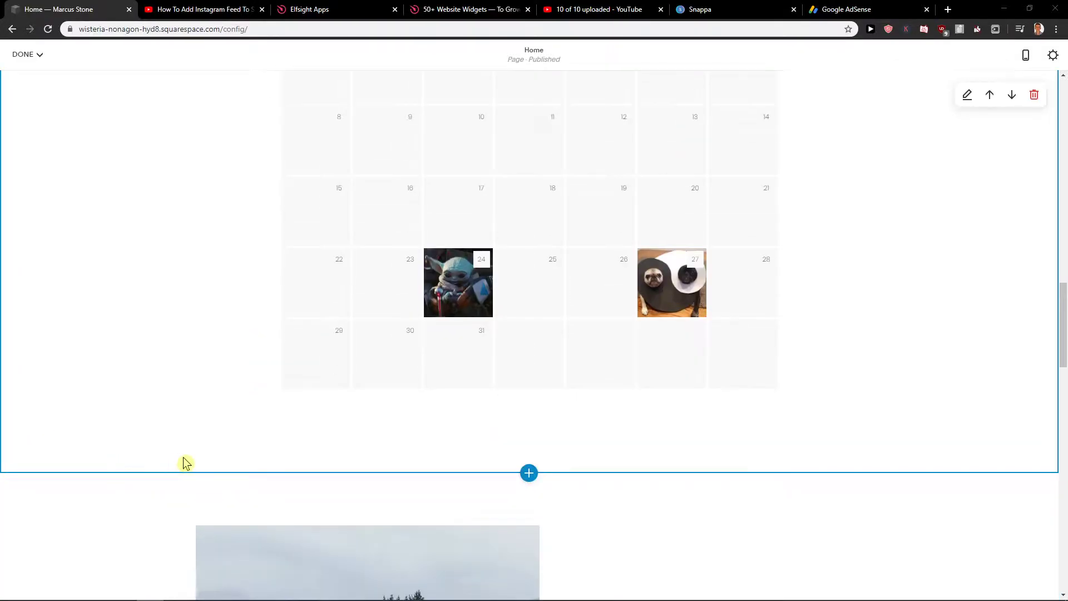
Reach the Elfsight homepage from the elfsight.com link in the YouTube video's description.
{"action": "left_click", "coordinate": [204, 9]}
{"action": "scroll", "coordinate": [76, 233], "scroll_direction": "down", "scroll_amount": 3}
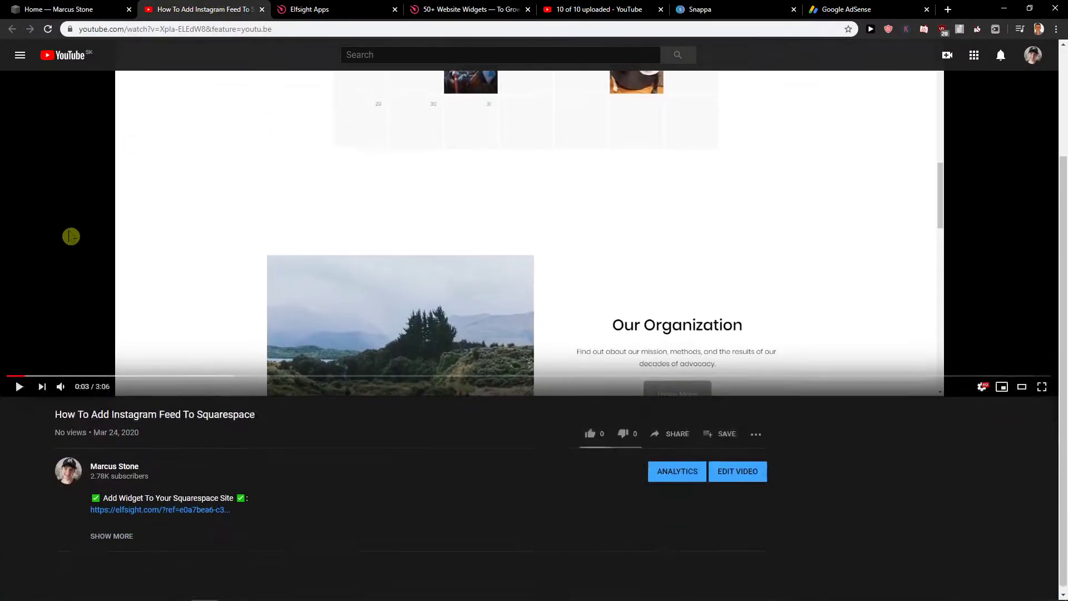
{"action": "left_click", "coordinate": [111, 529]}
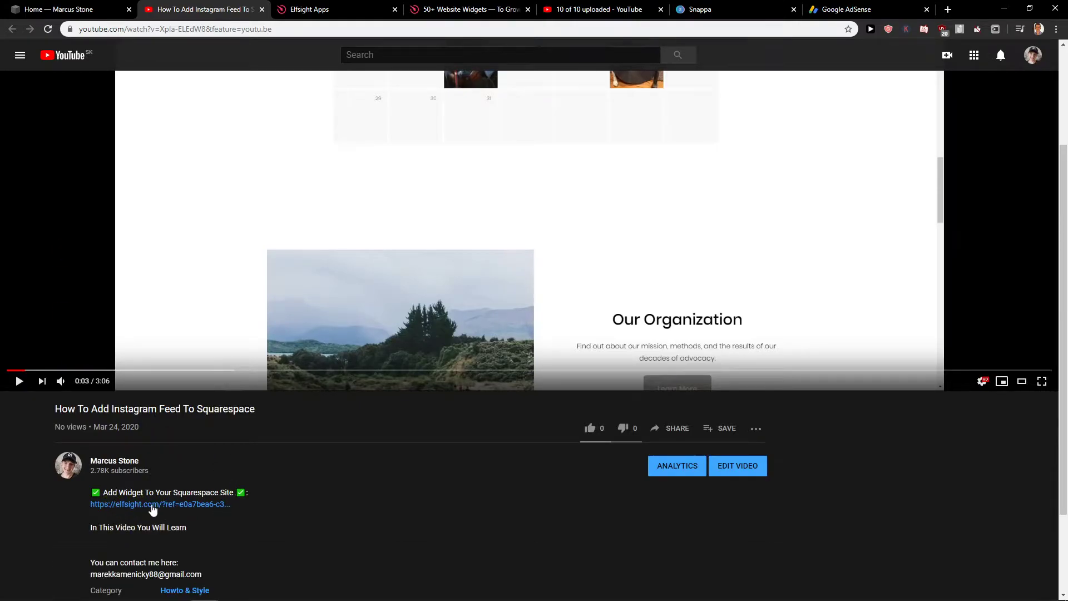
{"action": "left_click", "coordinate": [136, 505]}
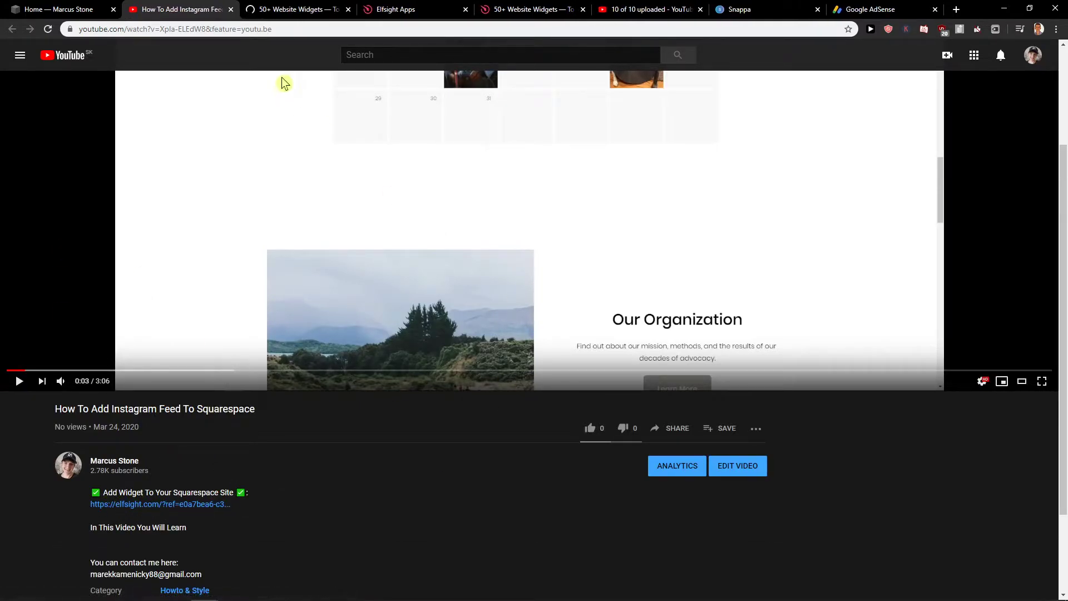
{"action": "left_click", "coordinate": [296, 9]}
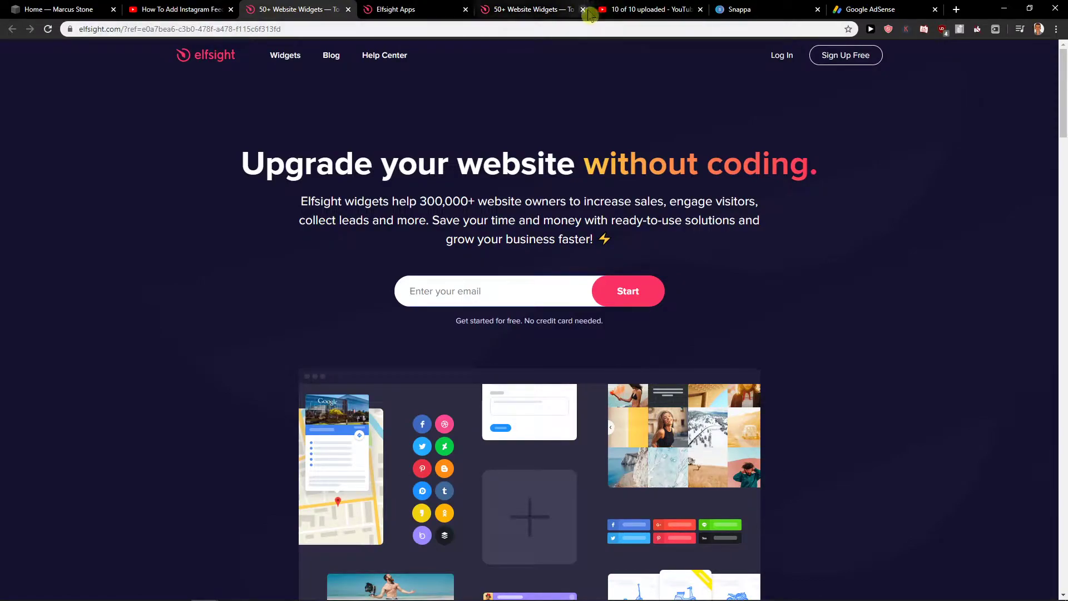
Close the duplicate widgets tab and bring the Elfsight Apps dashboard tab forward.
{"action": "left_click", "coordinate": [583, 9]}
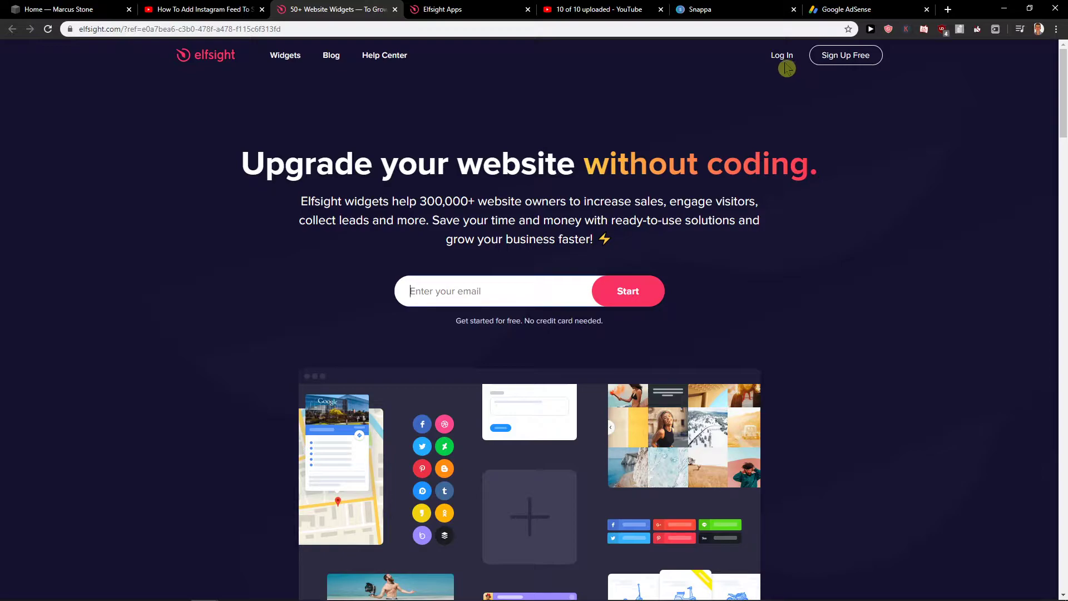
{"action": "left_click_drag", "start_coordinate": [467, 9], "coordinate": [308, 9]}
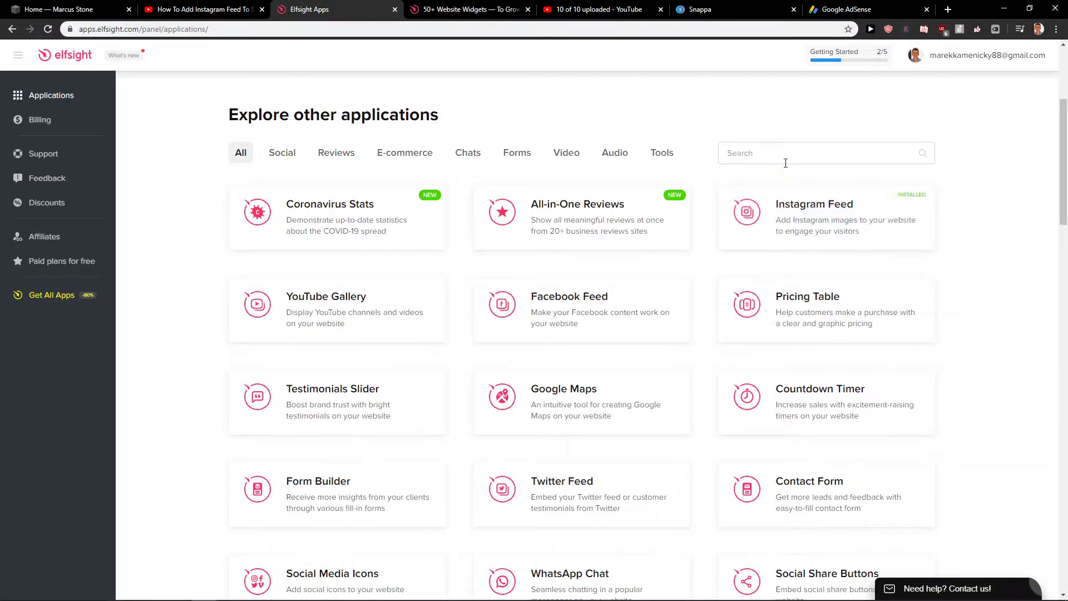
Start a new Pricing Table widget from the Explore other applications list.
{"action": "left_click", "coordinate": [806, 321]}
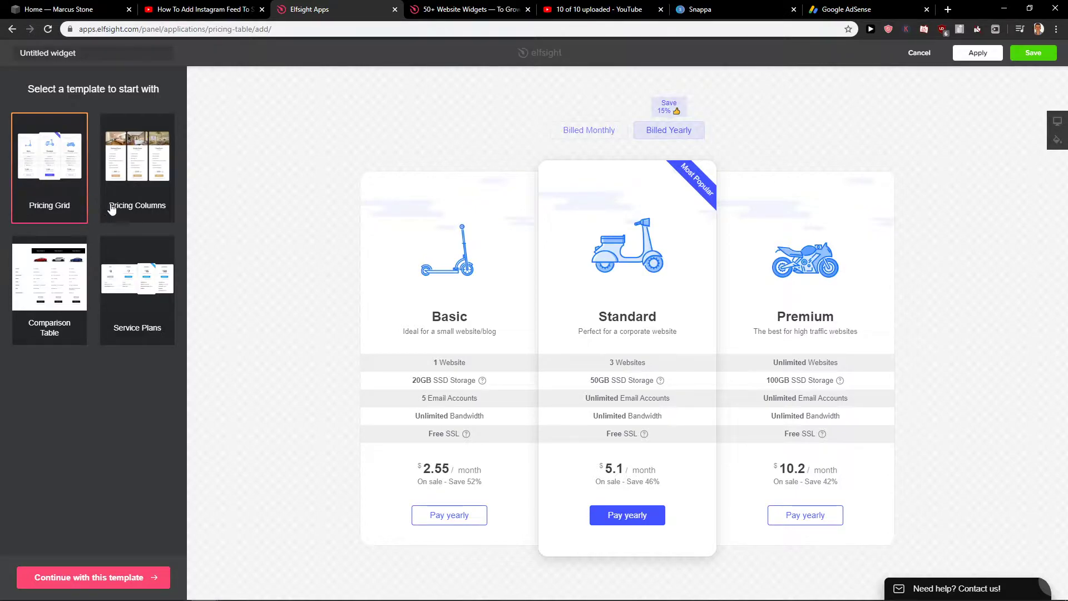
{"action": "left_click", "coordinate": [141, 201]}
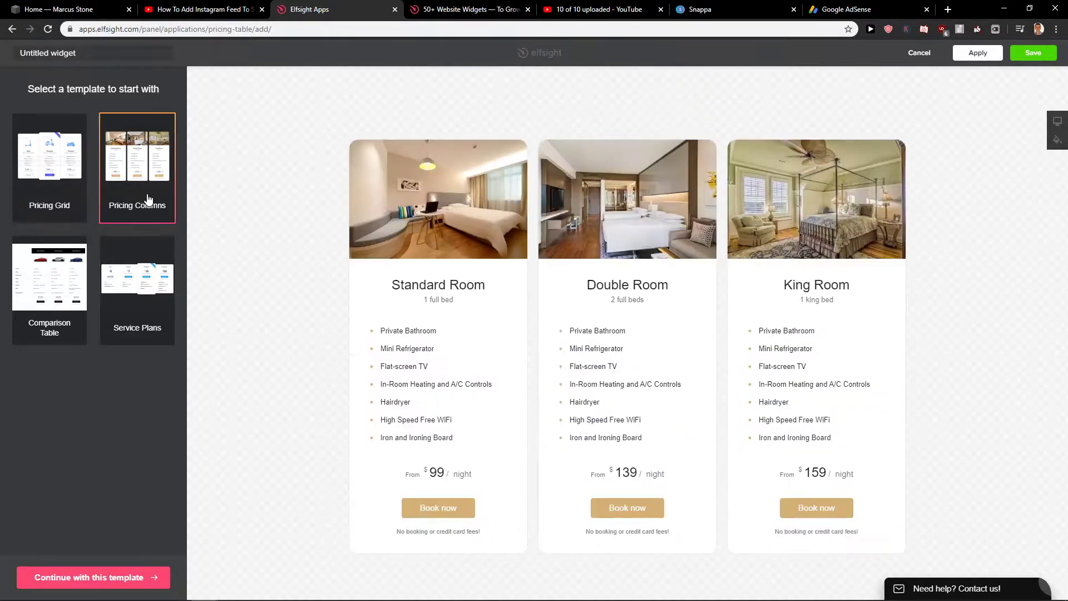
{"action": "left_click", "coordinate": [67, 323]}
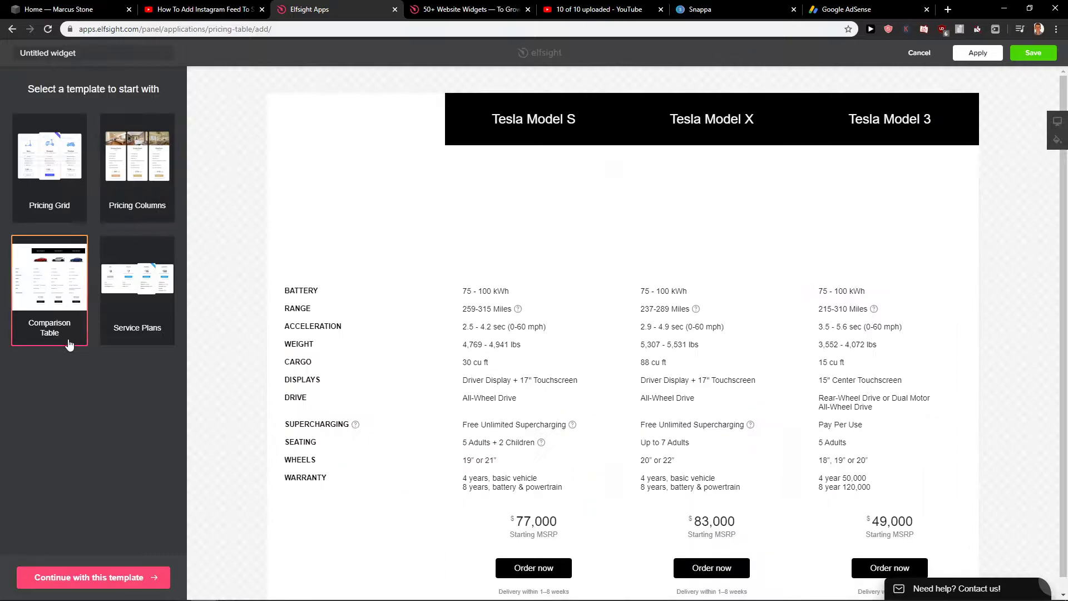
{"action": "left_click", "coordinate": [140, 344]}
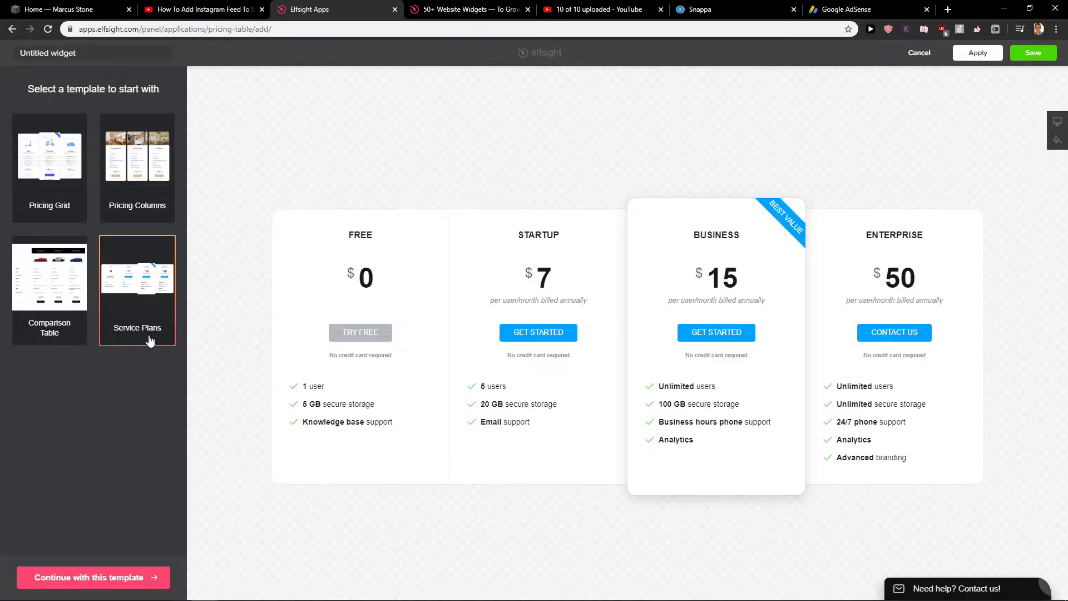
{"action": "left_click", "coordinate": [70, 219]}
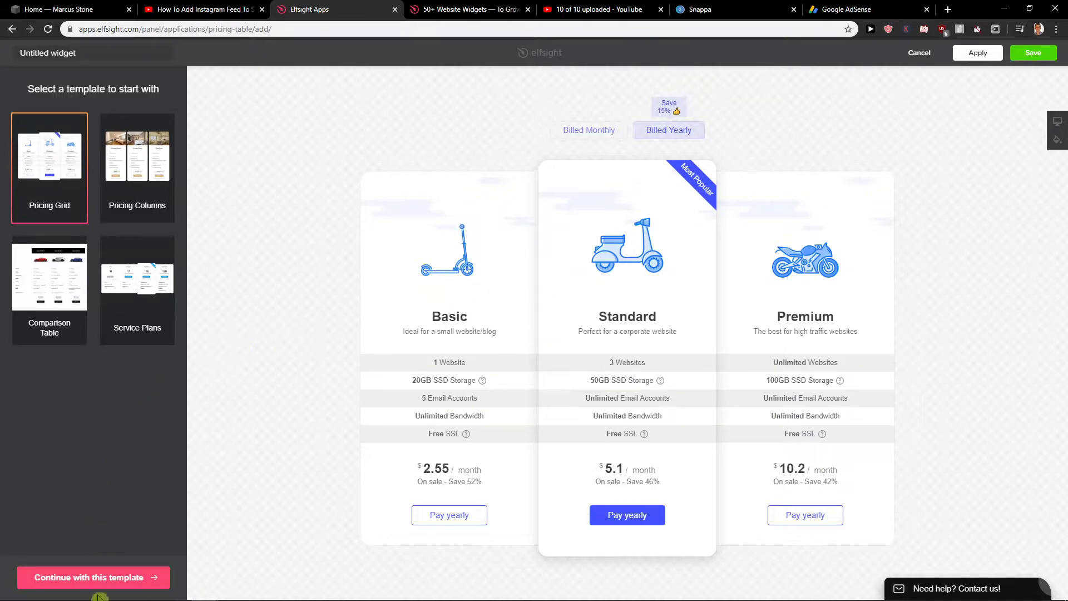
Continue with the Pricing Grid template and set its layout to Columns after trying Table.
{"action": "left_click", "coordinate": [91, 576]}
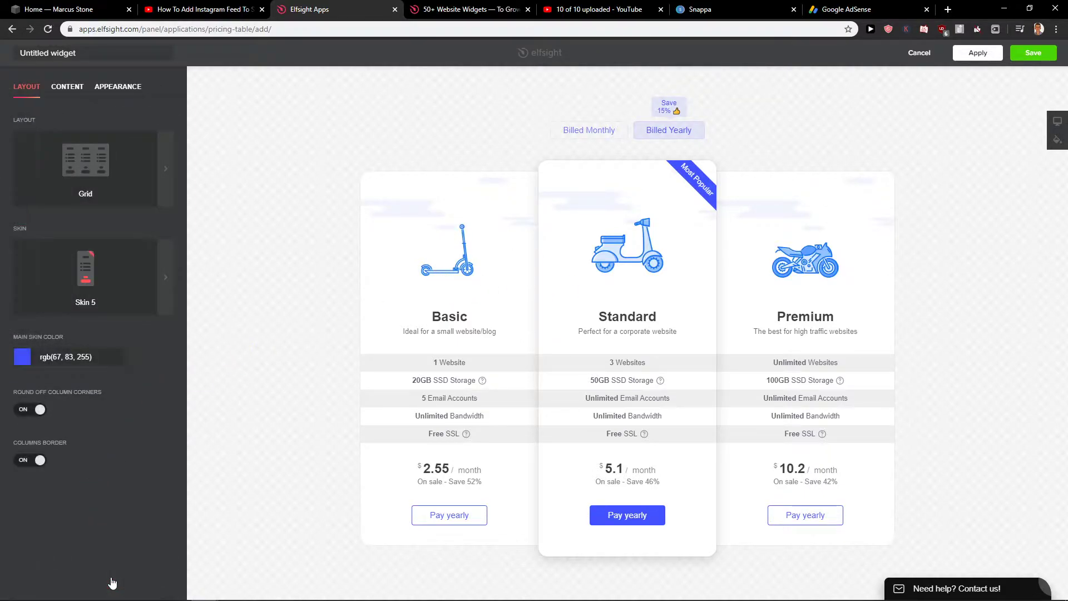
{"action": "left_click", "coordinate": [163, 197]}
{"action": "left_click", "coordinate": [140, 175]}
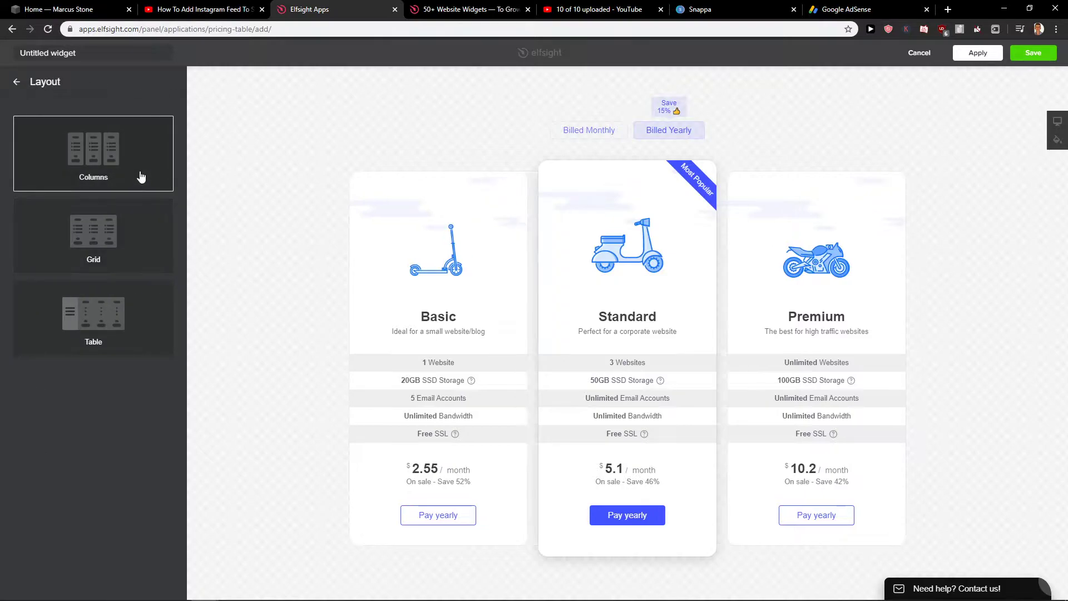
{"action": "left_click", "coordinate": [130, 317]}
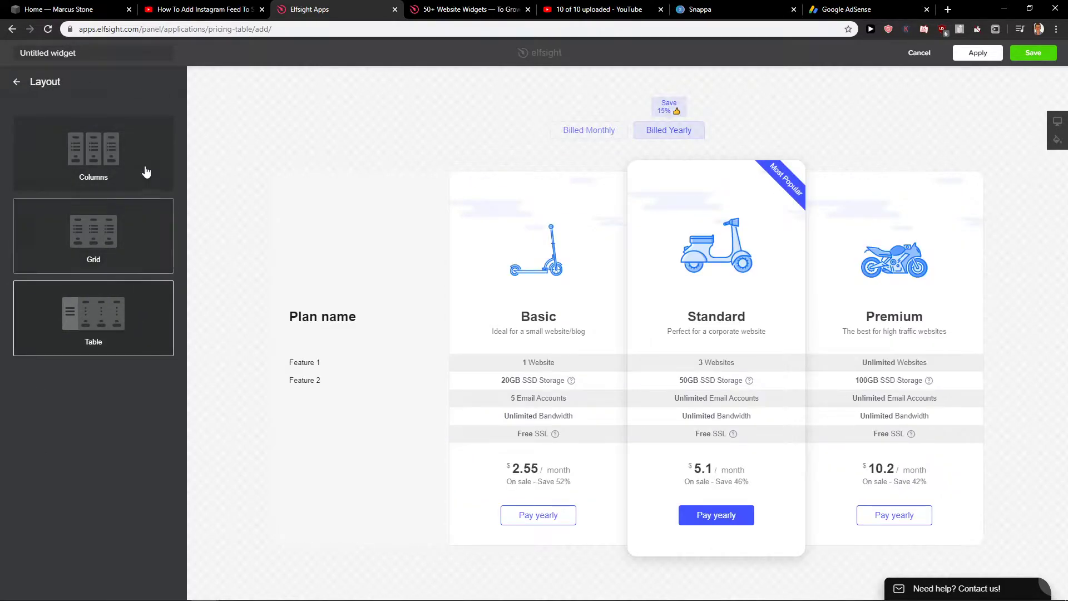
{"action": "left_click", "coordinate": [146, 172]}
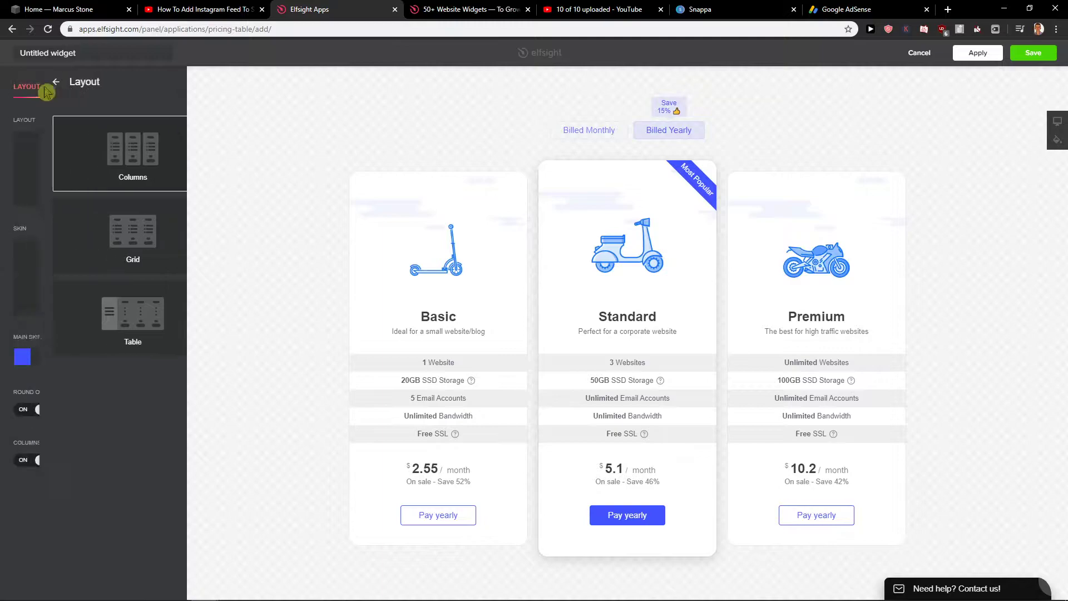
{"action": "left_click", "coordinate": [17, 82]}
Try several skins, including Skin 1, and keep Skin 5 for the pricing table.
{"action": "left_click", "coordinate": [167, 302]}
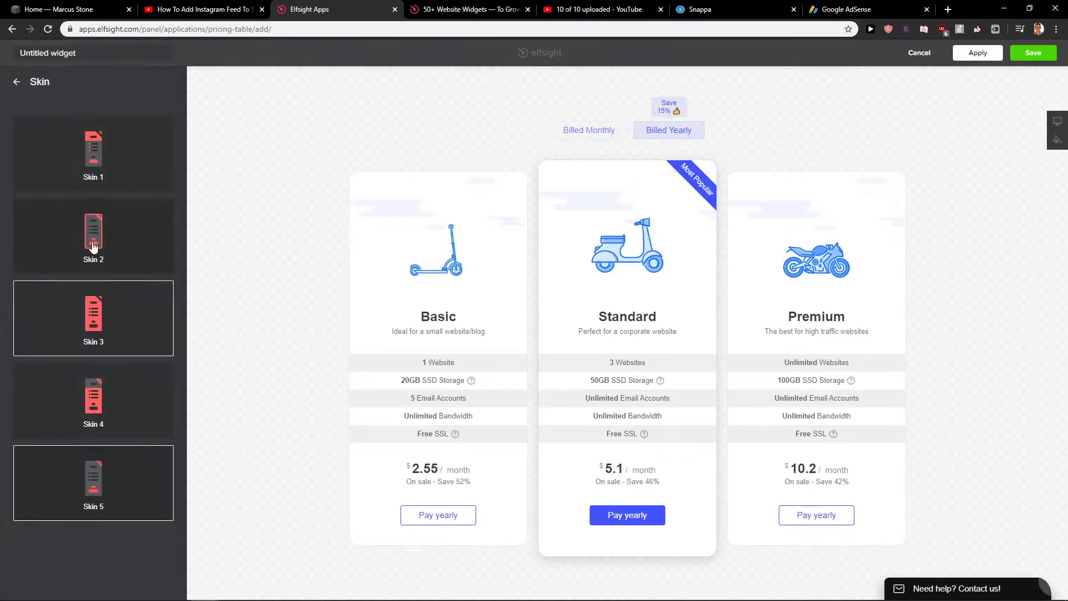
{"action": "left_click", "coordinate": [100, 325]}
{"action": "left_click", "coordinate": [100, 384]}
{"action": "left_click", "coordinate": [103, 482]}
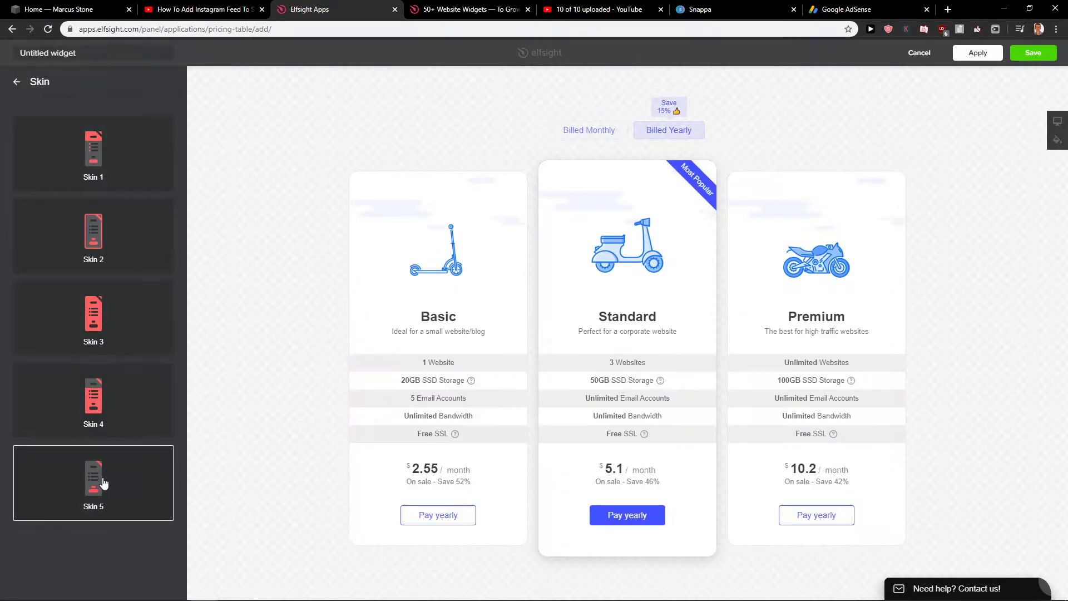
{"action": "left_click", "coordinate": [124, 167]}
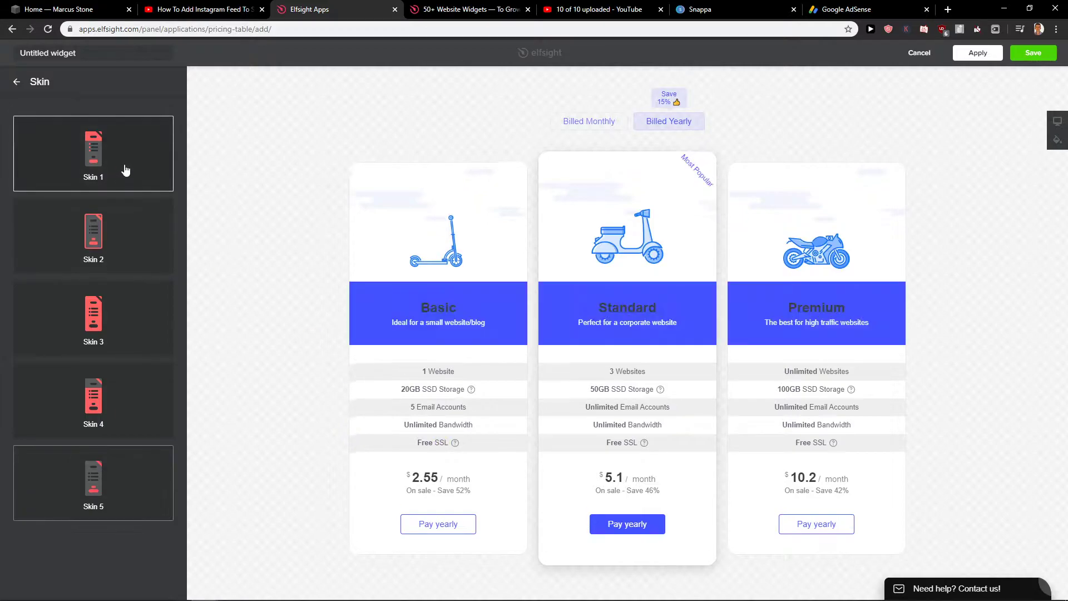
{"action": "left_click", "coordinate": [122, 481]}
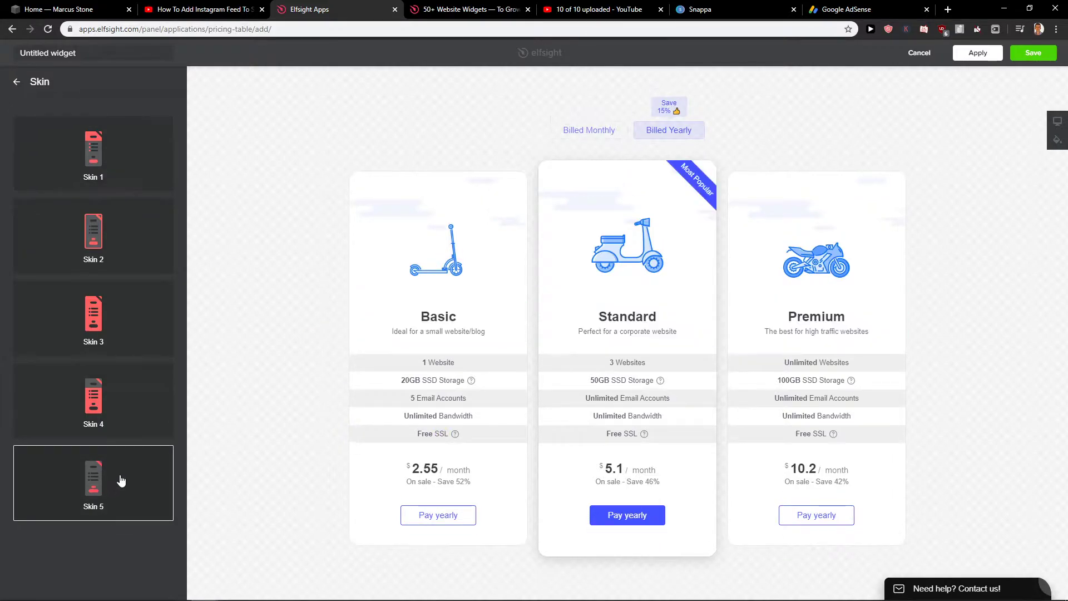
{"action": "left_click", "coordinate": [17, 82]}
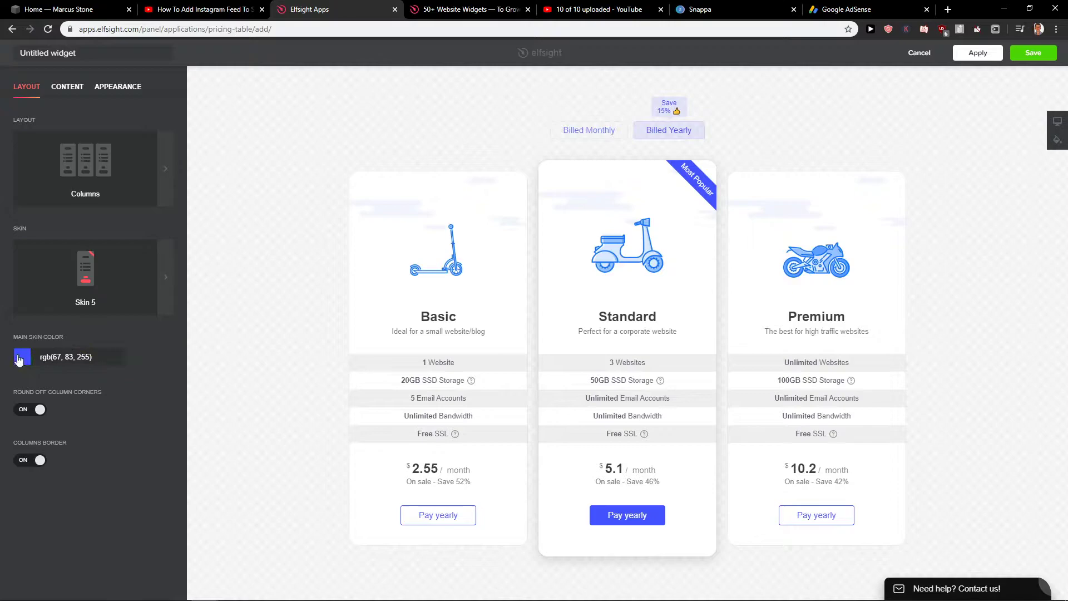
Set the Main Skin Color to blue rgb(0, 30, 255) after trying red and yellow.
{"action": "left_click", "coordinate": [21, 358]}
{"action": "left_click_drag", "start_coordinate": [104, 385], "coordinate": [97, 371]}
{"action": "type", "text": ", 0, 0"}
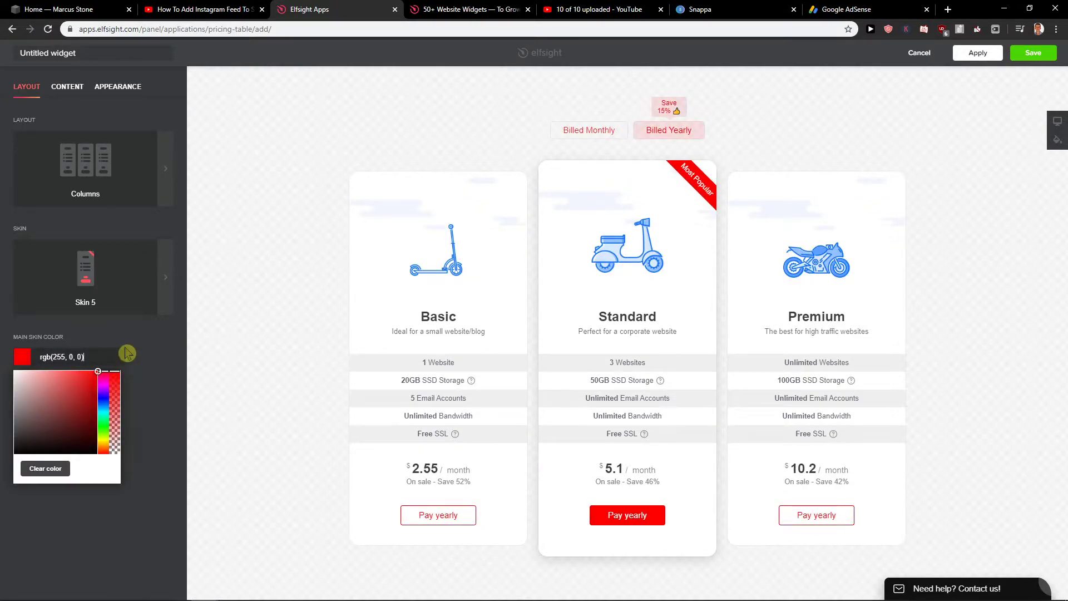
{"action": "left_click", "coordinate": [104, 442]}
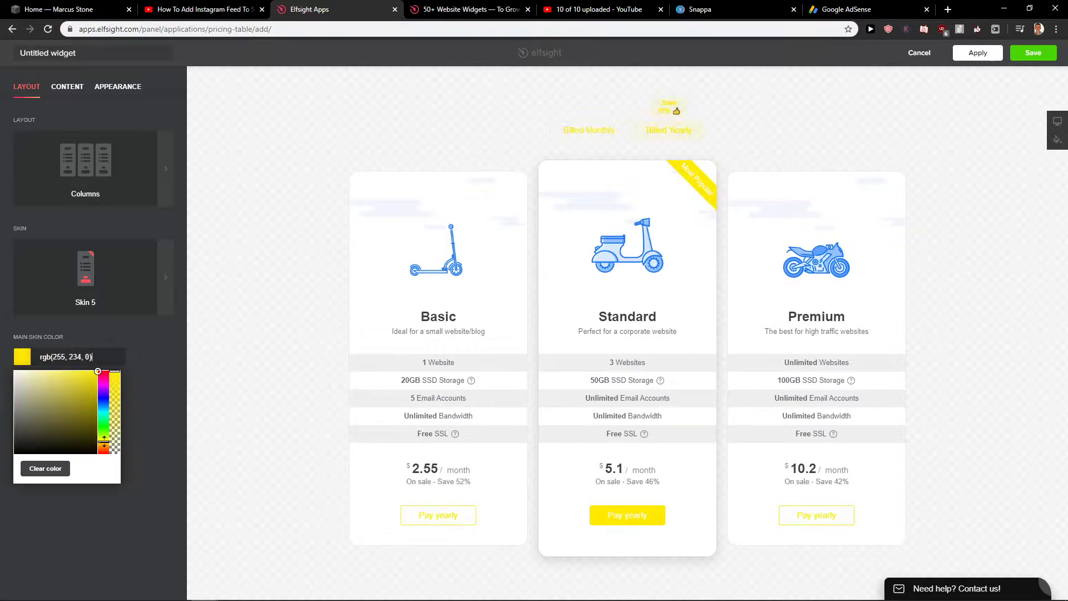
{"action": "left_click_drag", "start_coordinate": [104, 440], "coordinate": [104, 400]}
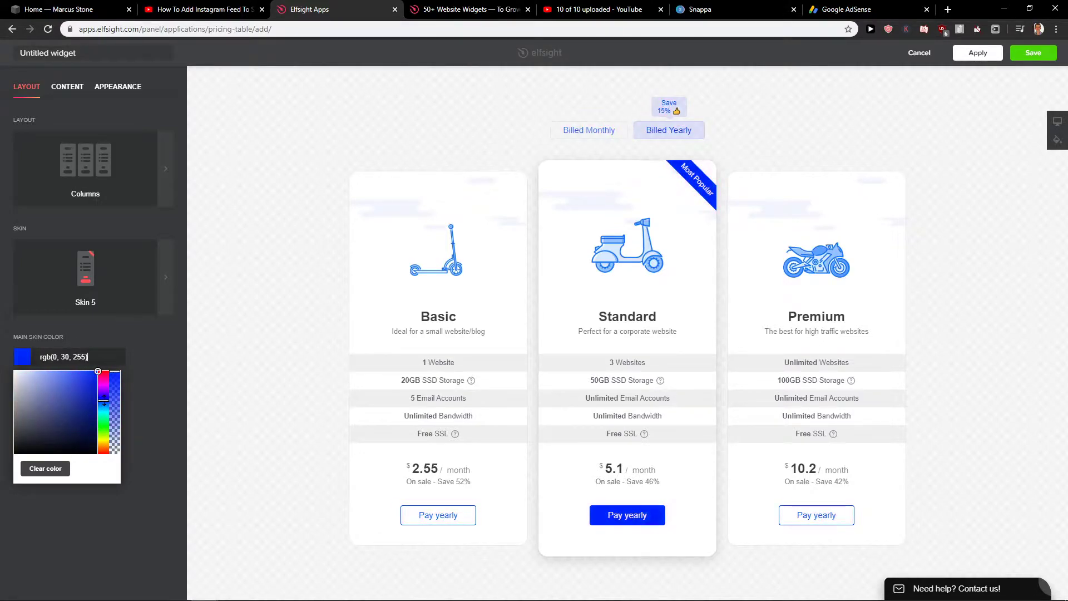
{"action": "left_click", "coordinate": [157, 532]}
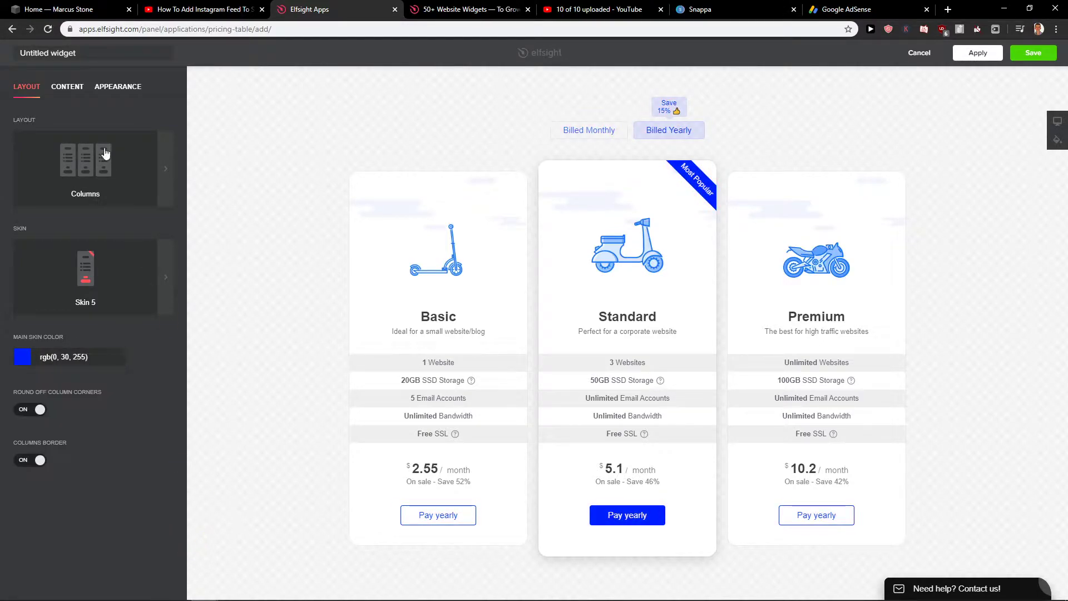
Review the Basic column's title and price settings, including the currency list, without changes.
{"action": "left_click", "coordinate": [67, 87]}
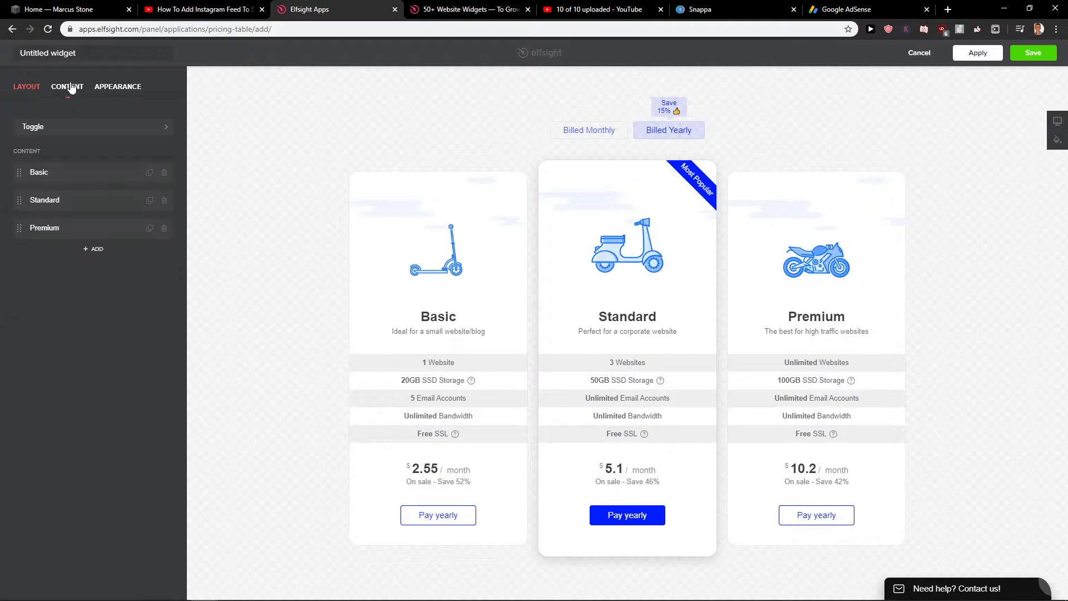
{"action": "left_click", "coordinate": [38, 172]}
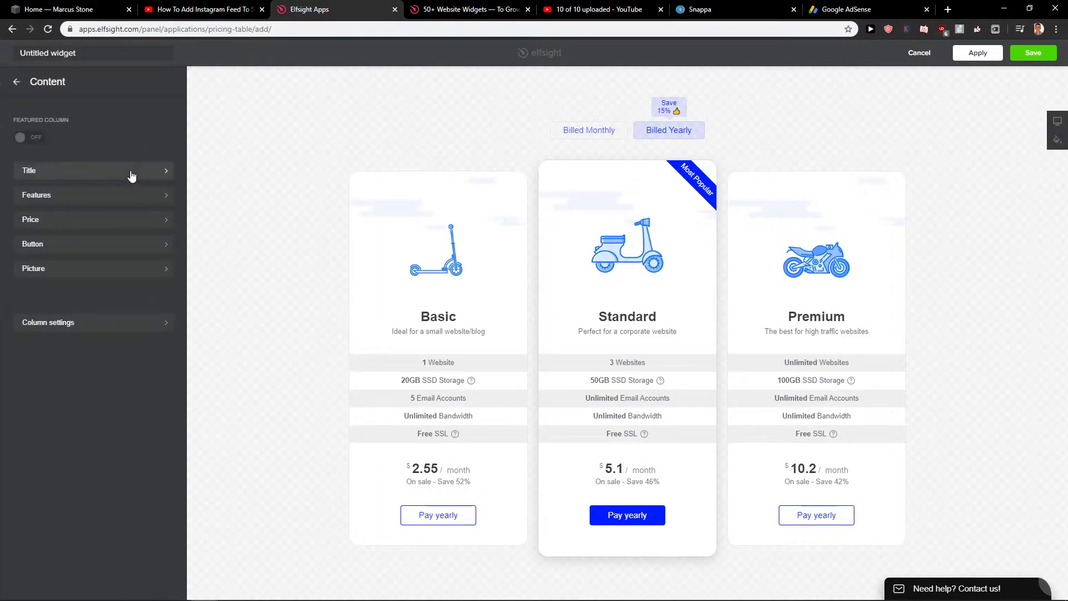
{"action": "left_click", "coordinate": [98, 176]}
{"action": "left_click", "coordinate": [14, 81]}
{"action": "left_click", "coordinate": [15, 81]}
{"action": "left_click", "coordinate": [108, 175]}
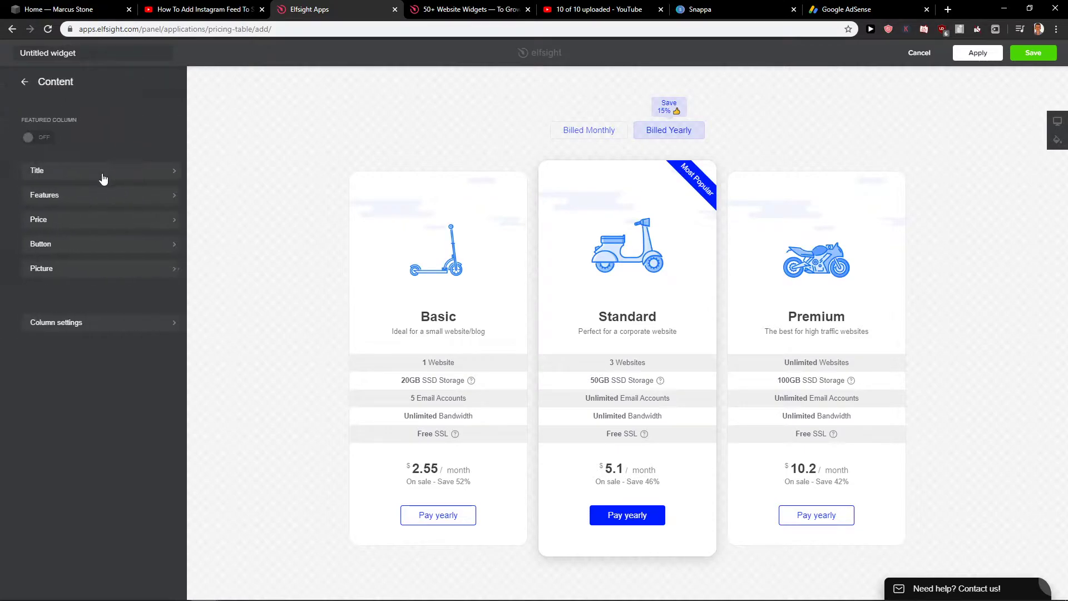
{"action": "left_click", "coordinate": [78, 217]}
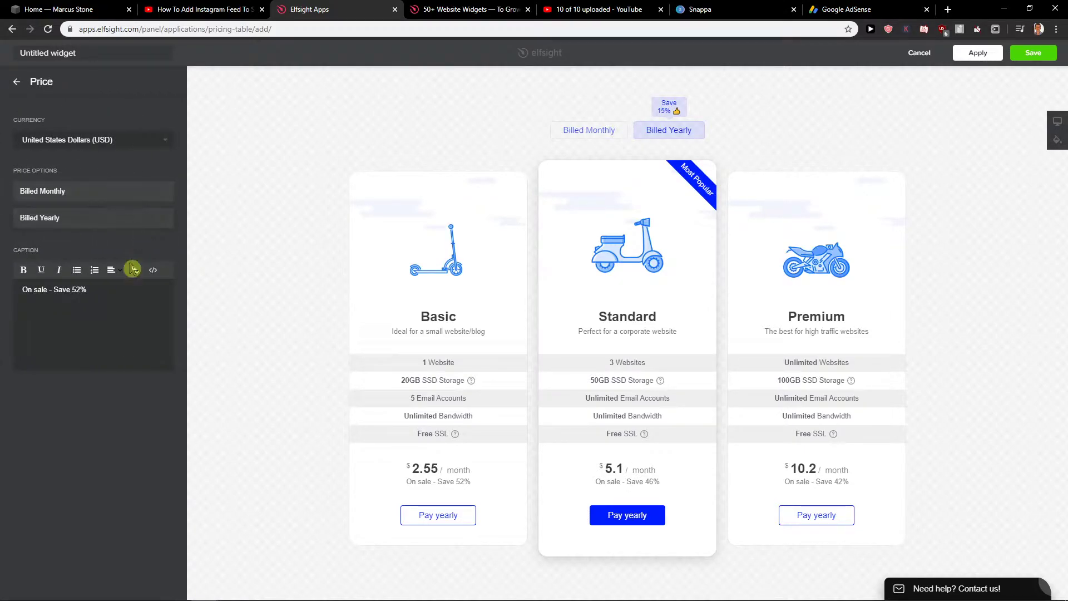
{"action": "left_click", "coordinate": [59, 140]}
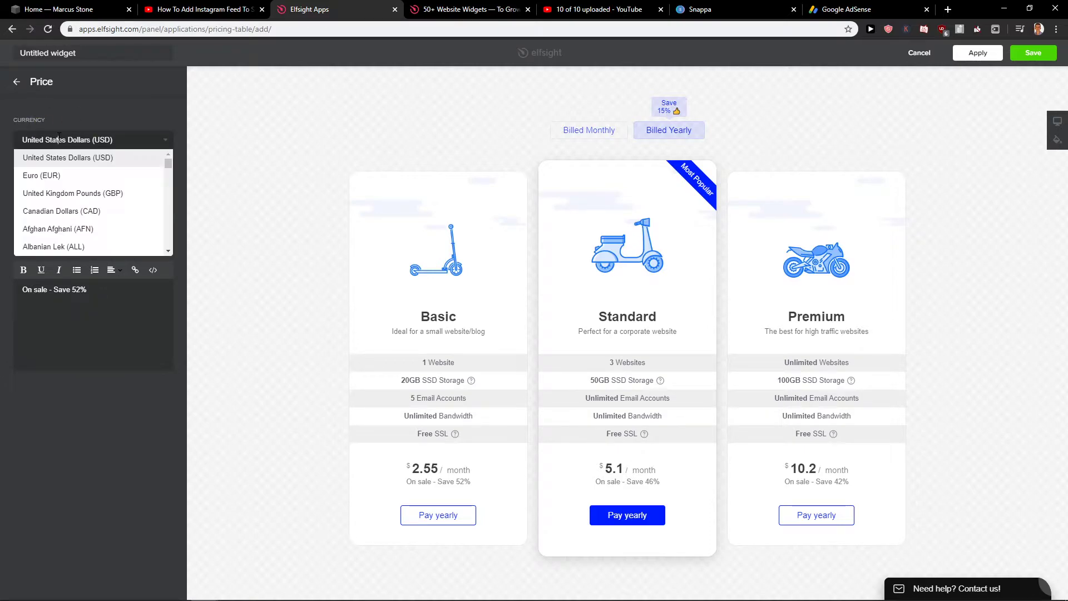
{"action": "left_click", "coordinate": [94, 125]}
{"action": "left_click", "coordinate": [16, 81]}
Review the Basic column's feature list and picture settings, closing the file manager unchanged.
{"action": "left_click", "coordinate": [88, 197]}
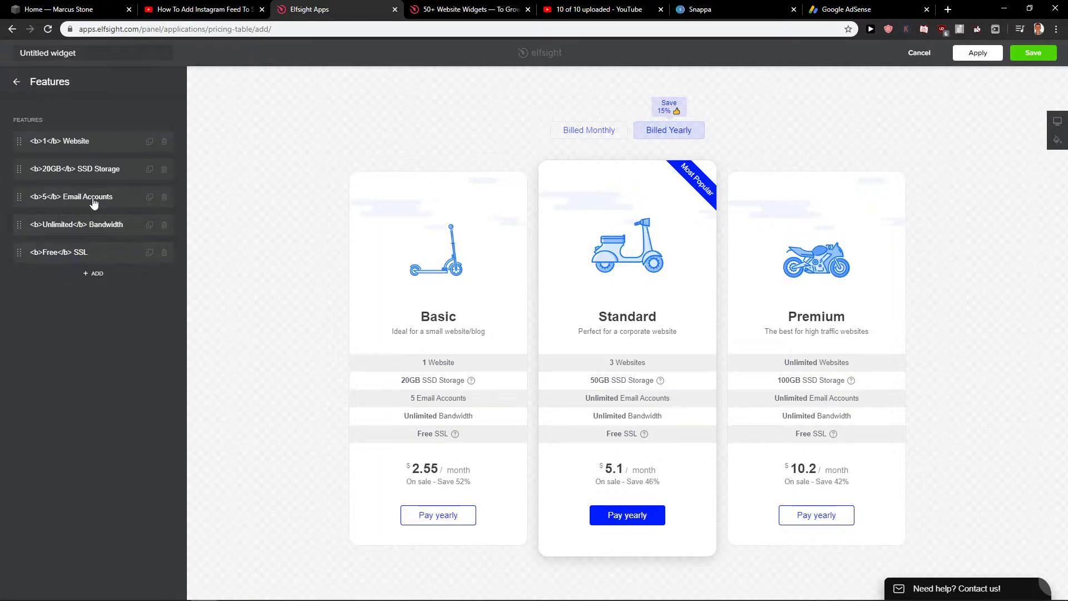
{"action": "left_click", "coordinate": [93, 202]}
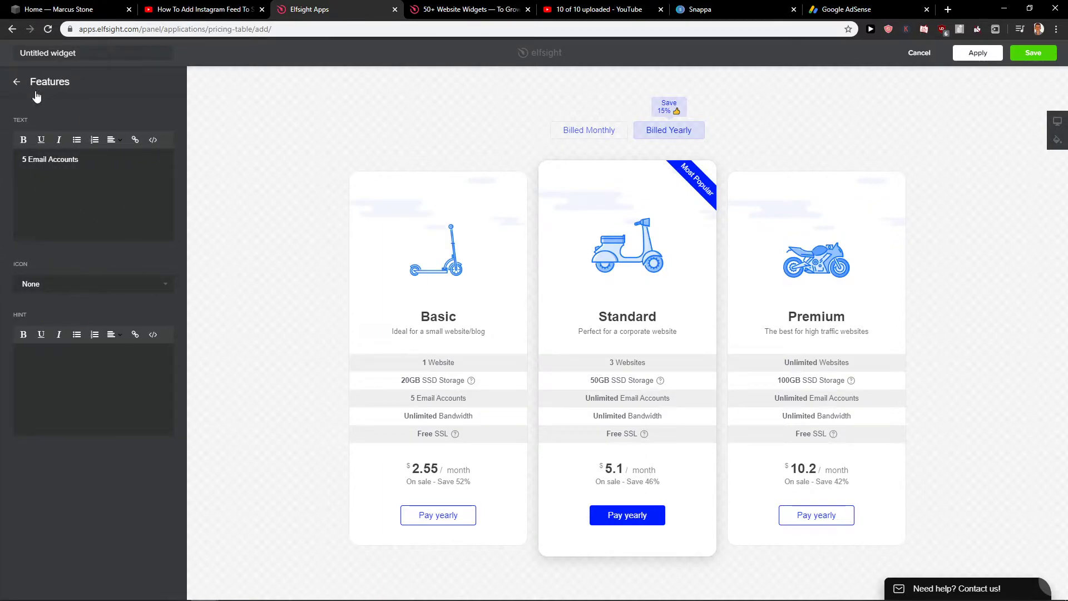
{"action": "left_click", "coordinate": [17, 82]}
{"action": "left_click", "coordinate": [19, 81]}
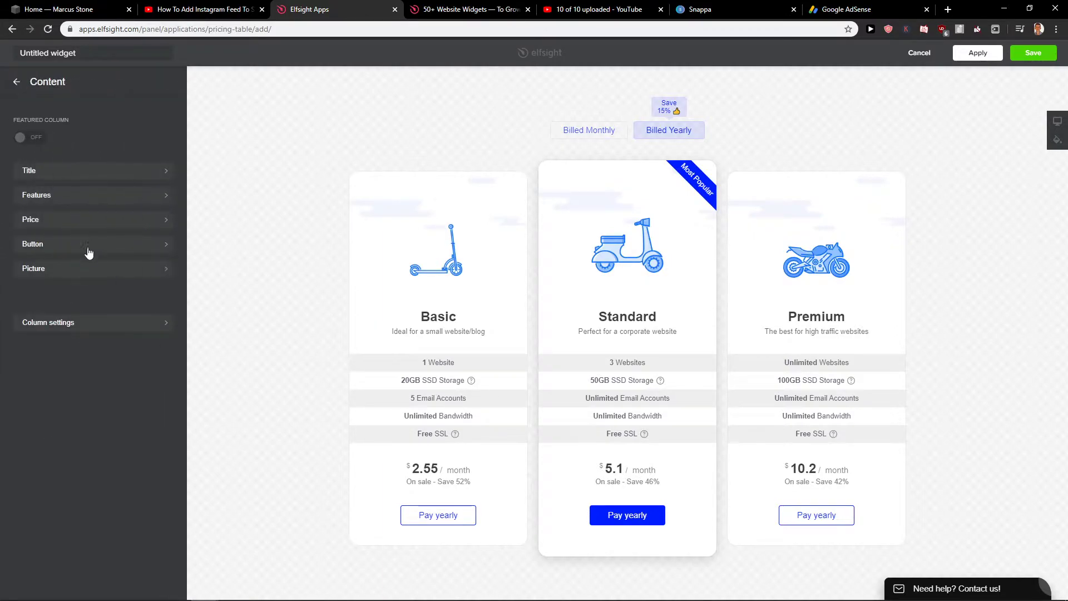
{"action": "left_click", "coordinate": [92, 276]}
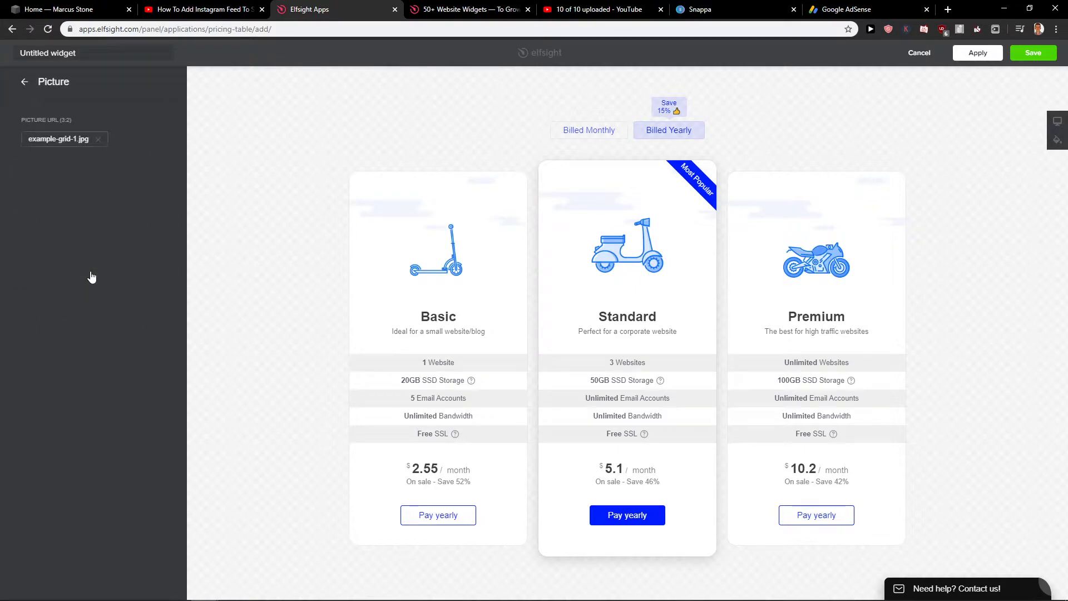
{"action": "left_click", "coordinate": [12, 81]}
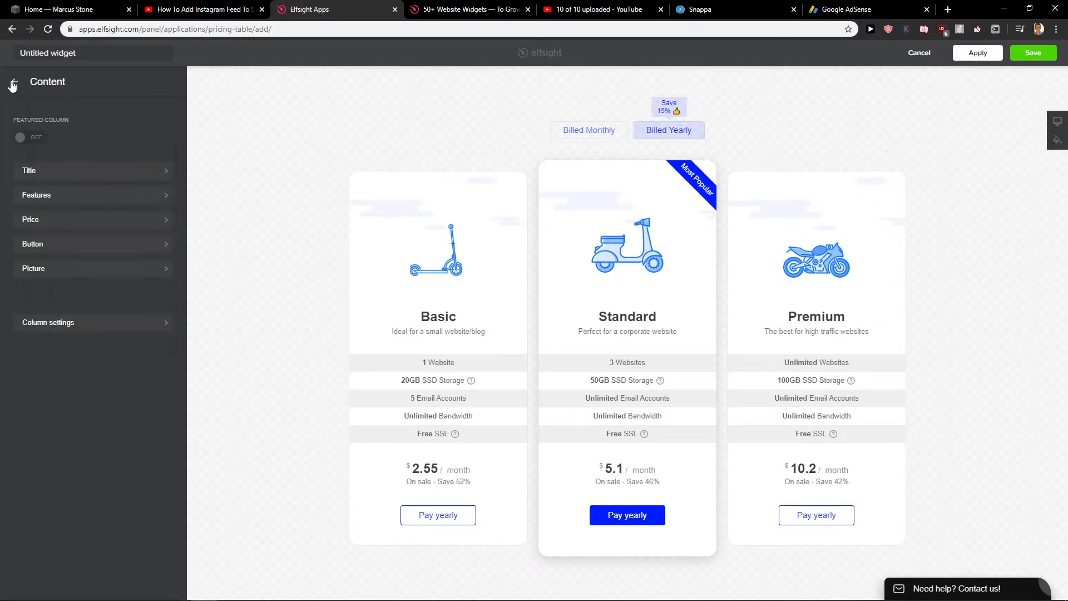
{"action": "left_click", "coordinate": [60, 268]}
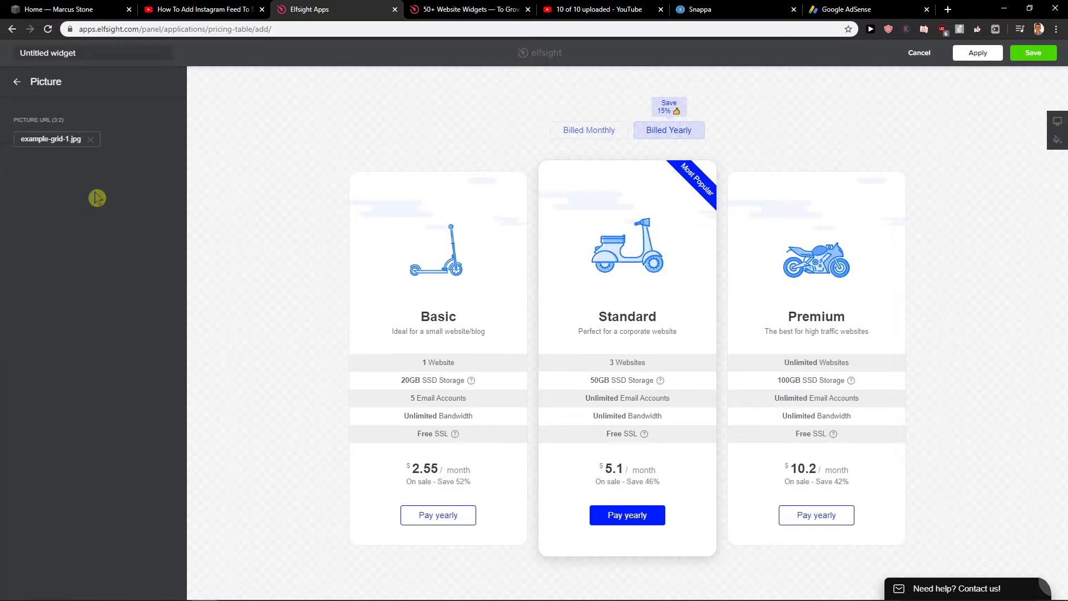
{"action": "left_click", "coordinate": [83, 142]}
{"action": "key", "text": "Escape"}
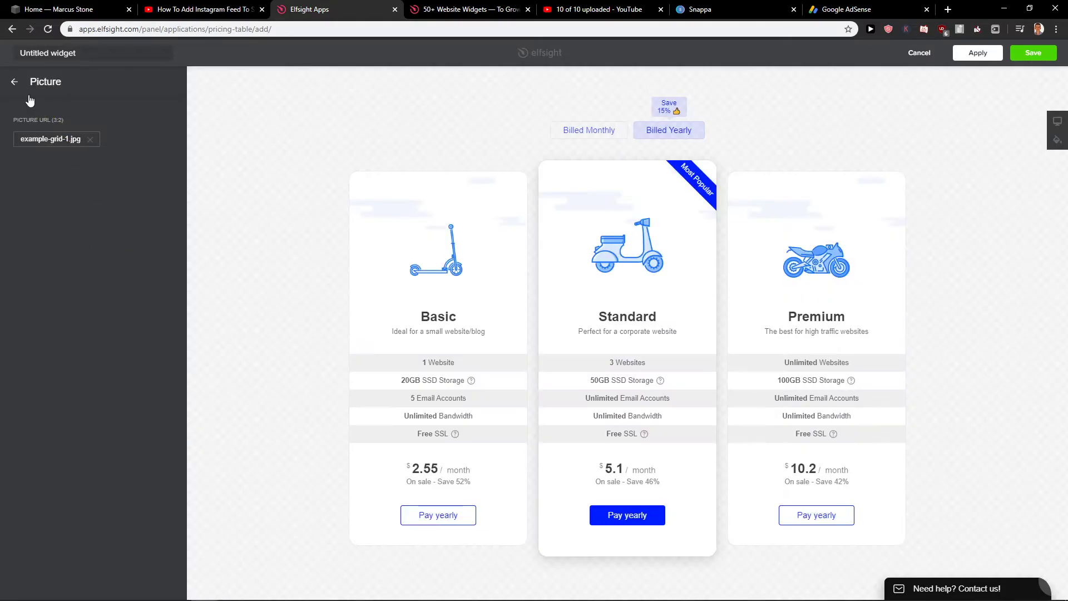
{"action": "left_click", "coordinate": [14, 81]}
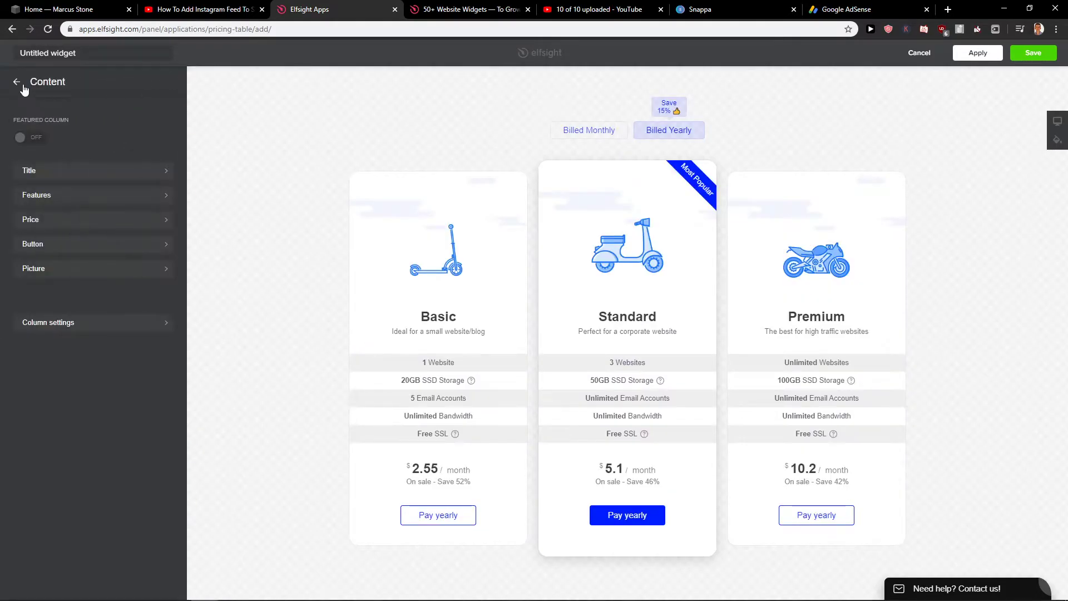
Review the Basic column's monthly and yearly price options, keeping the 2.55 price.
{"action": "left_click", "coordinate": [106, 223]}
{"action": "double_click", "coordinate": [425, 468]}
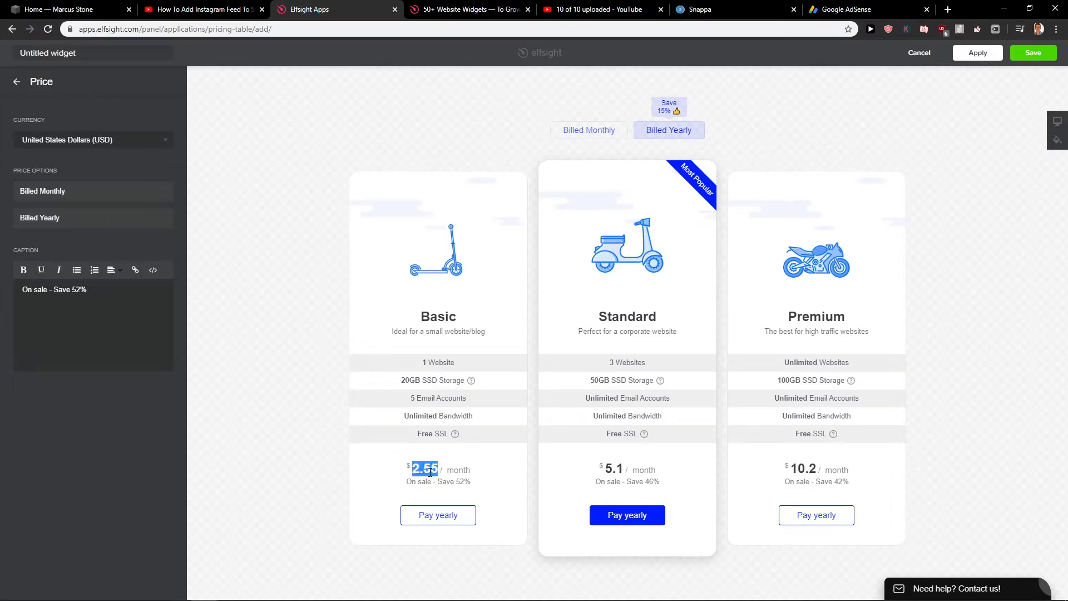
{"action": "triple_click", "coordinate": [430, 470]}
{"action": "left_click", "coordinate": [88, 192]}
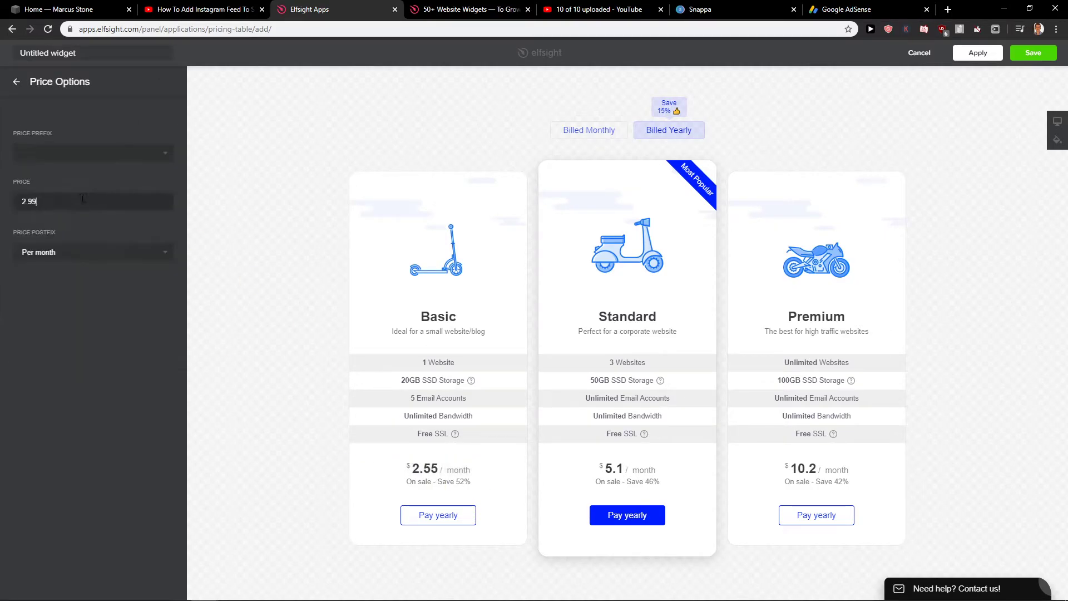
{"action": "left_click", "coordinate": [17, 81]}
{"action": "left_click", "coordinate": [116, 216]}
{"action": "left_click", "coordinate": [17, 81]}
{"action": "left_click", "coordinate": [17, 81]}
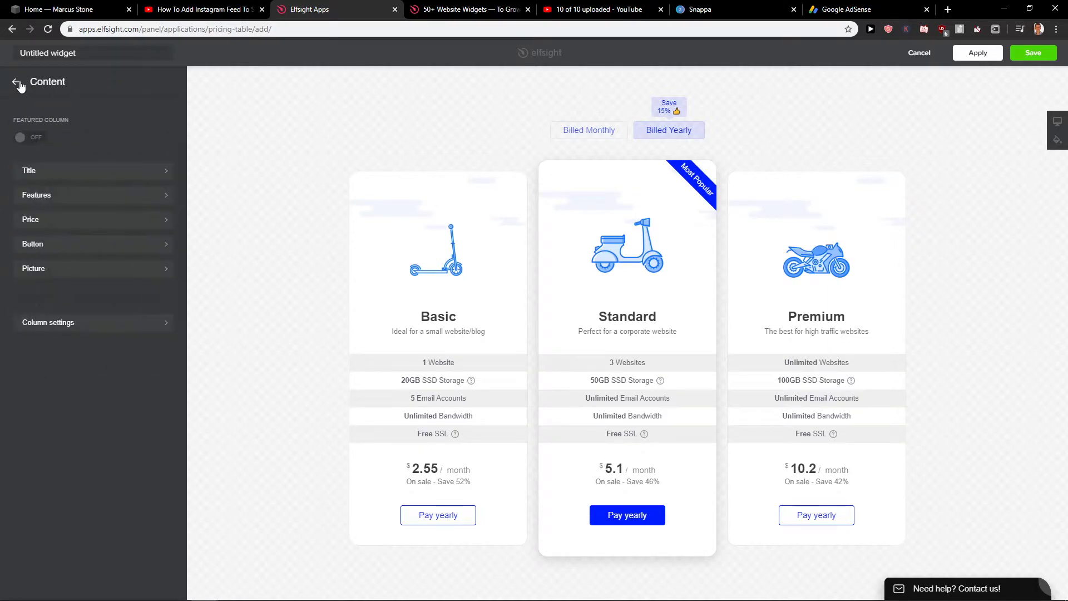
{"action": "left_click", "coordinate": [19, 85]}
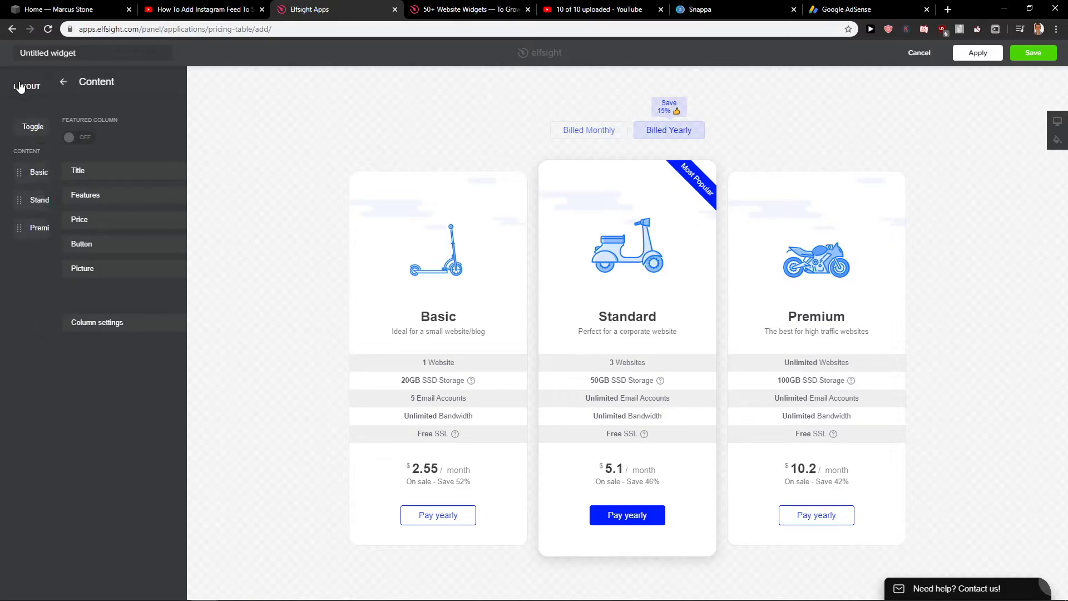
In Appearance, toggle Show Picture off and back on and review the features settings.
{"action": "left_click", "coordinate": [118, 87]}
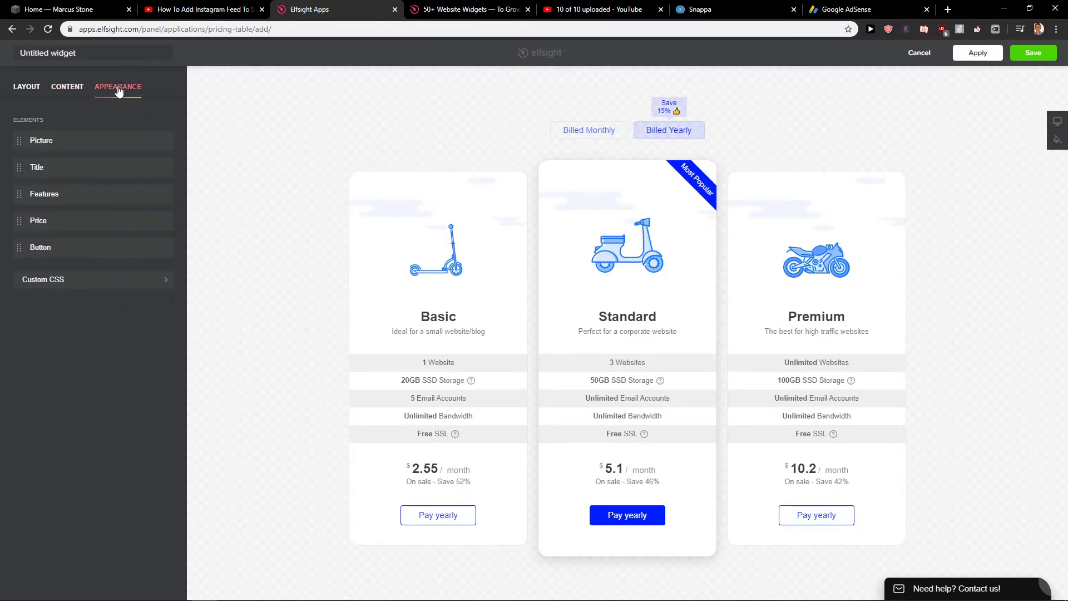
{"action": "left_click", "coordinate": [59, 146]}
{"action": "left_click", "coordinate": [31, 137]}
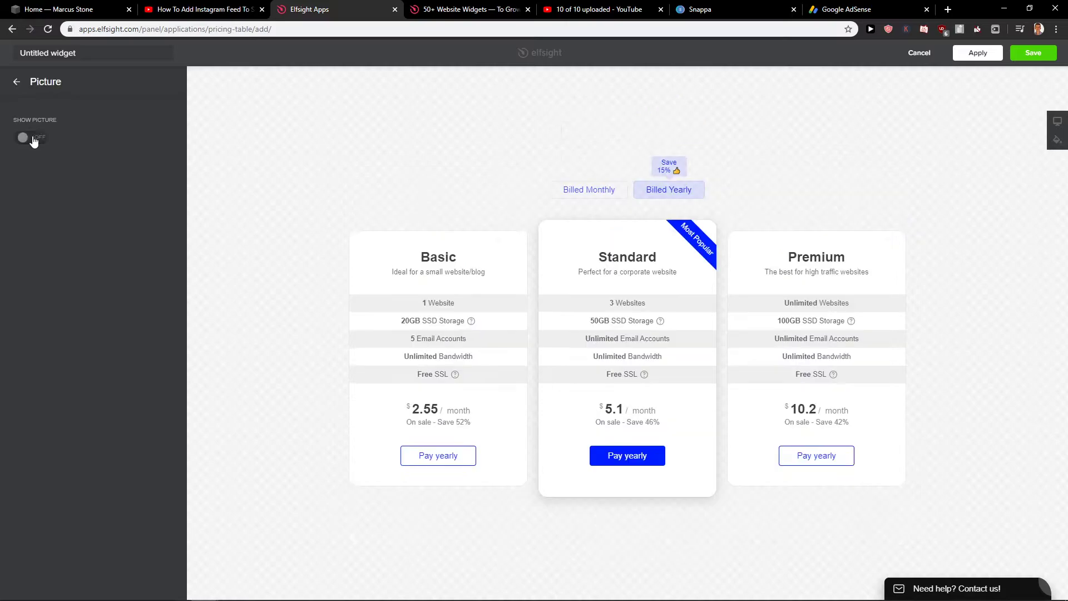
{"action": "left_click", "coordinate": [33, 137]}
{"action": "left_click", "coordinate": [17, 81]}
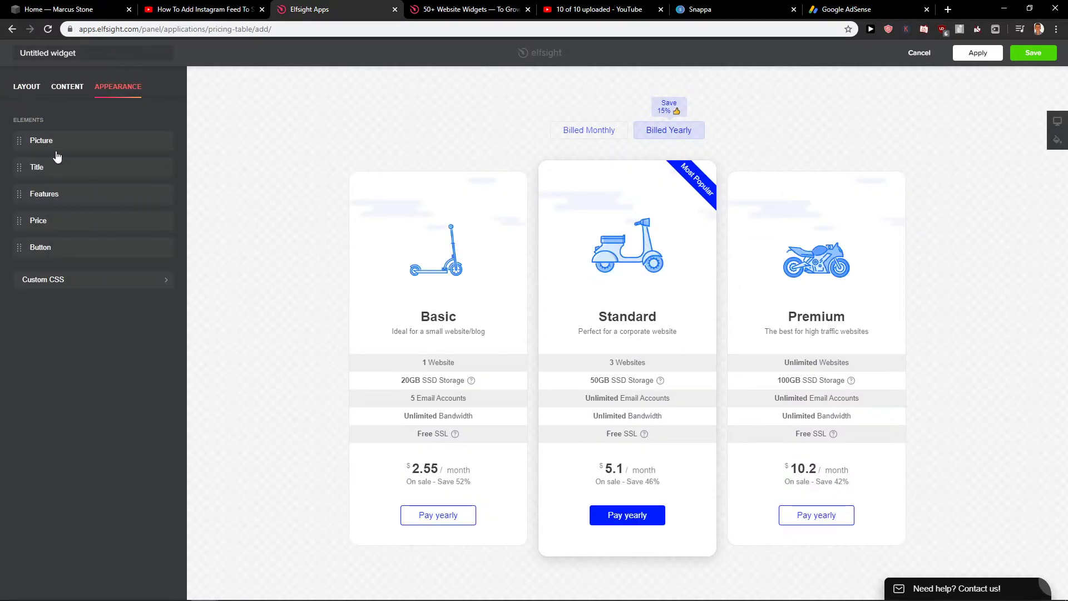
{"action": "left_click", "coordinate": [70, 194]}
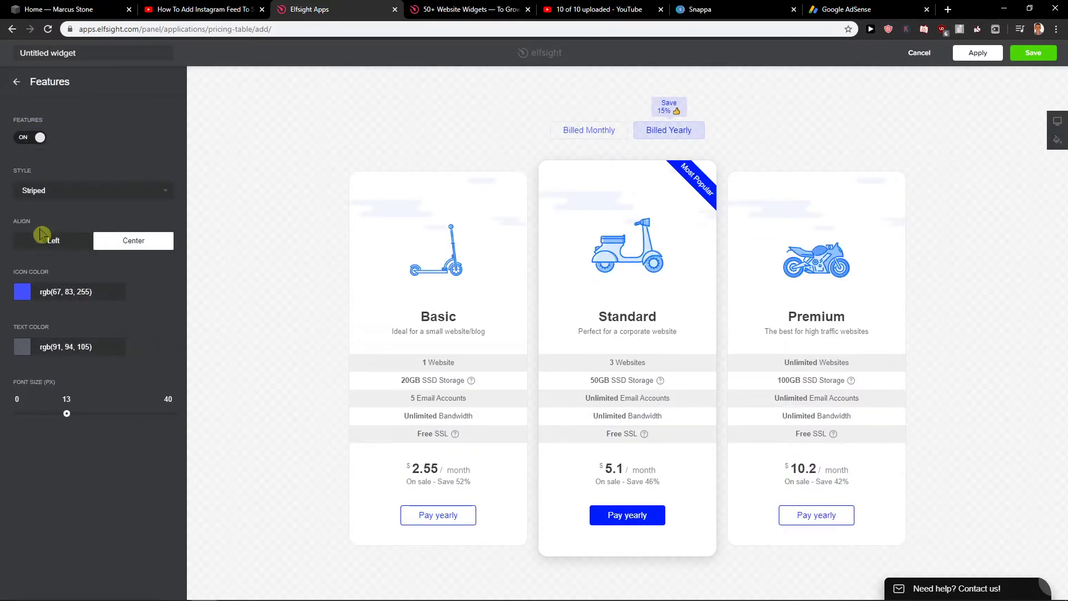
{"action": "left_click", "coordinate": [18, 81]}
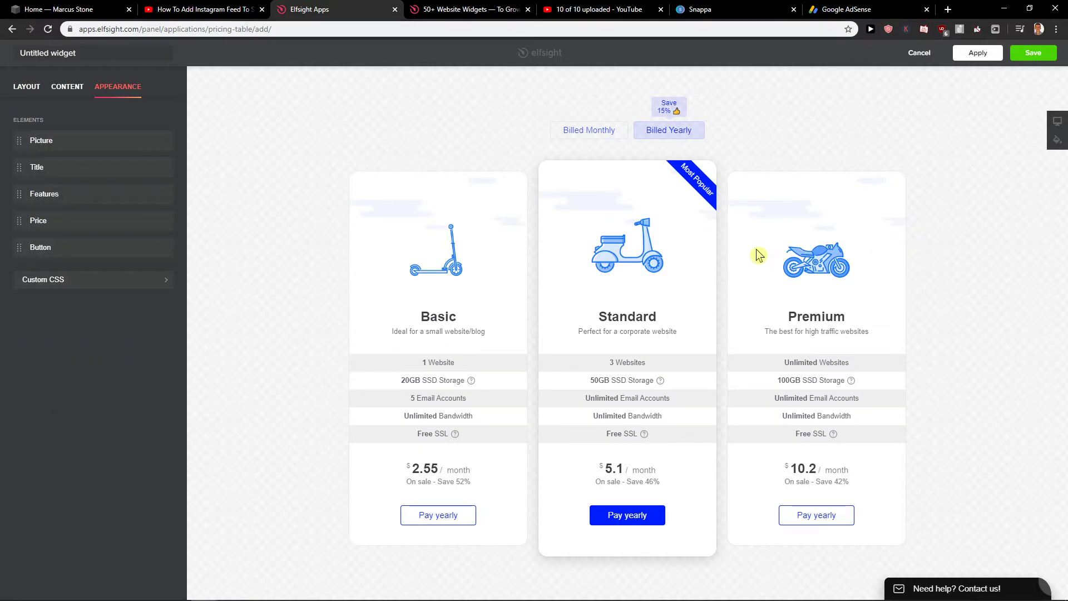
Save the widget and subscribe the Pricing Table to the free Lite plan.
{"action": "left_click", "coordinate": [1038, 53]}
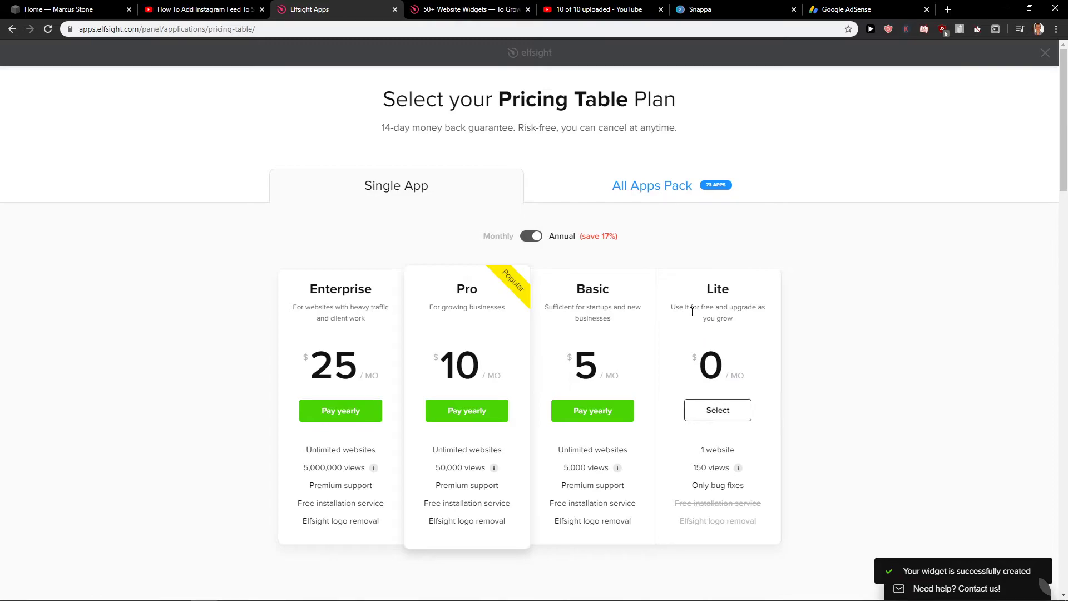
{"action": "left_click_drag", "start_coordinate": [692, 311], "coordinate": [734, 319]}
{"action": "left_click", "coordinate": [747, 336]}
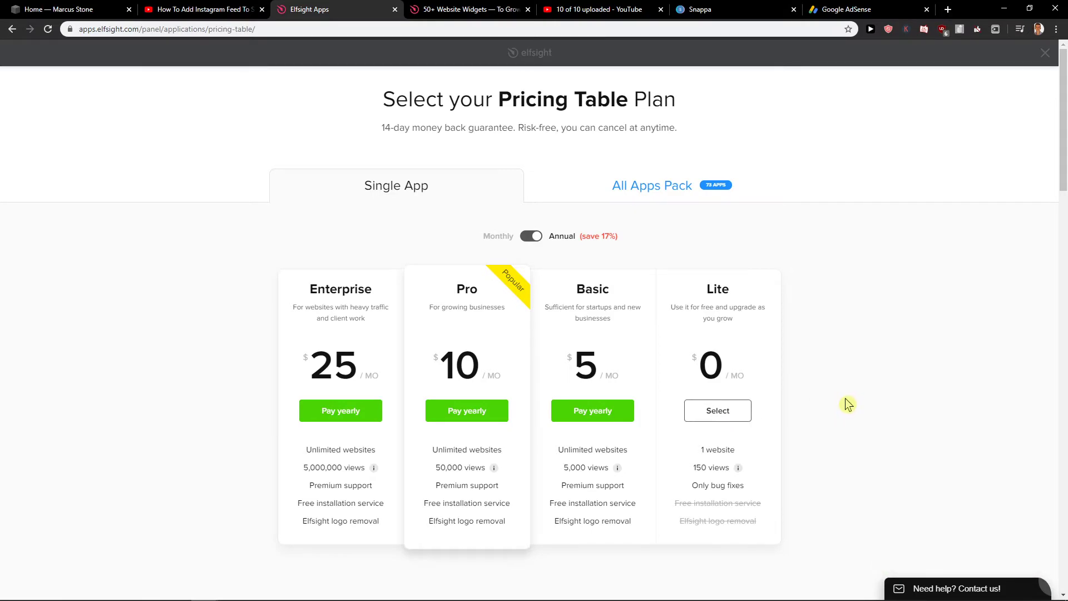
{"action": "left_click", "coordinate": [711, 414]}
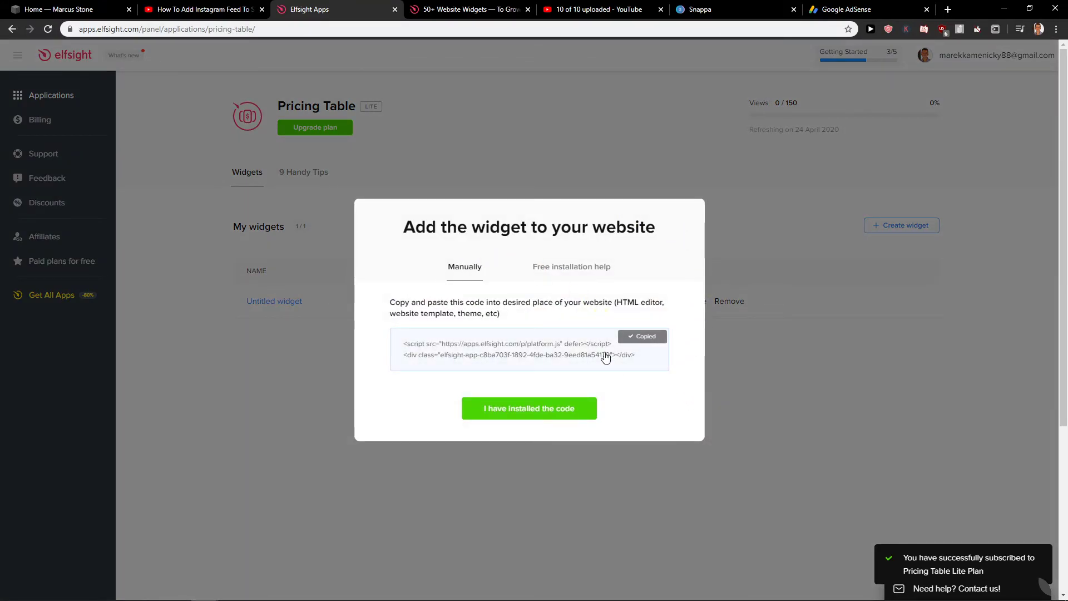
Add a blank section with a Code block to the Squarespace Home page.
{"action": "left_click", "coordinate": [58, 9]}
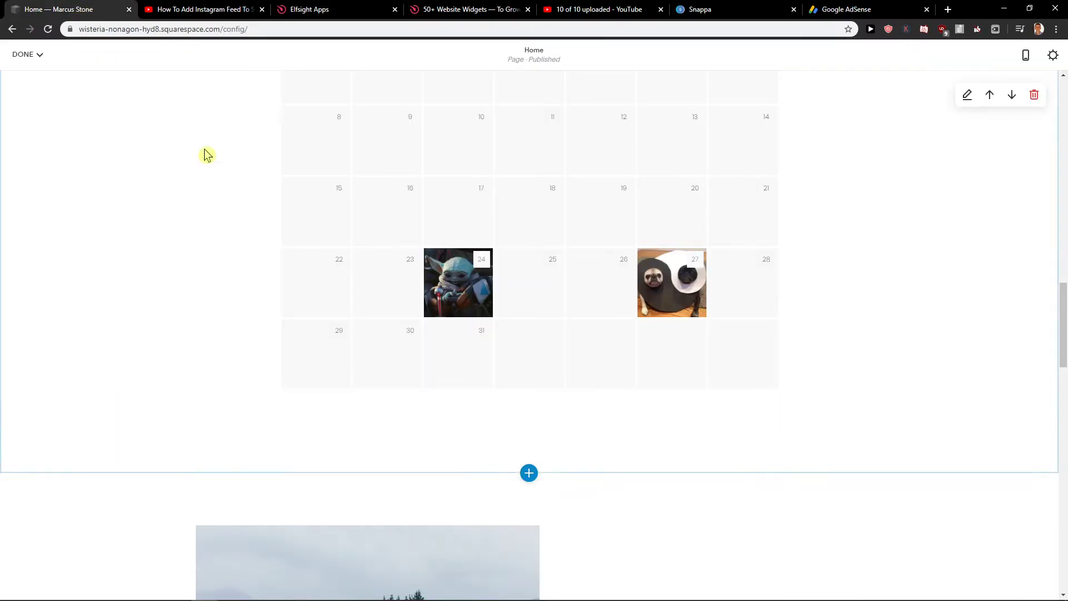
{"action": "scroll", "coordinate": [193, 151], "scroll_direction": "down", "scroll_amount": 2}
{"action": "scroll", "coordinate": [191, 151], "scroll_direction": "down", "scroll_amount": 1}
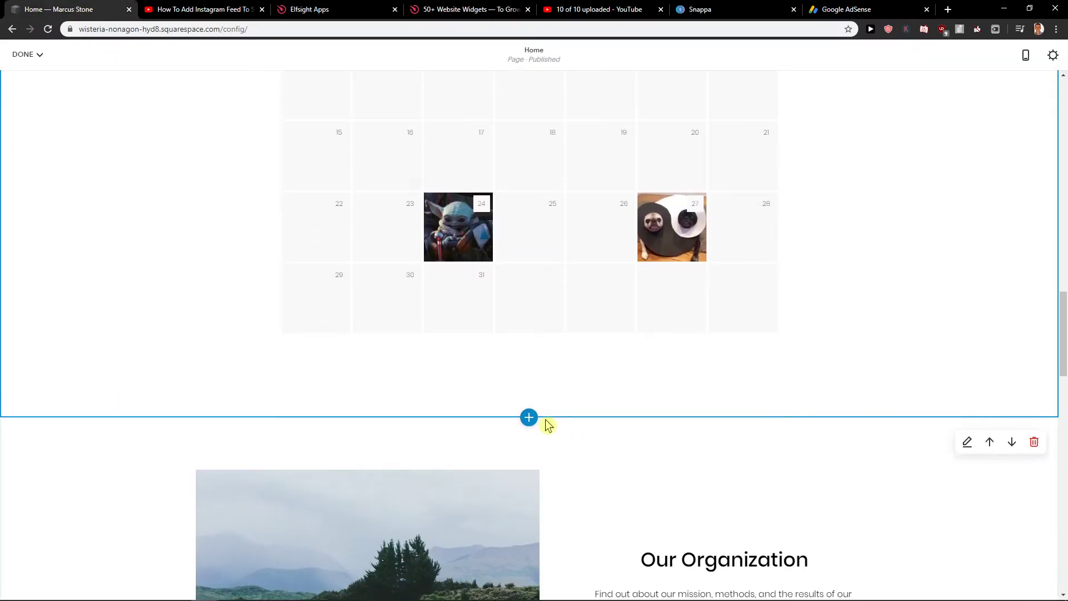
{"action": "left_click", "coordinate": [529, 416]}
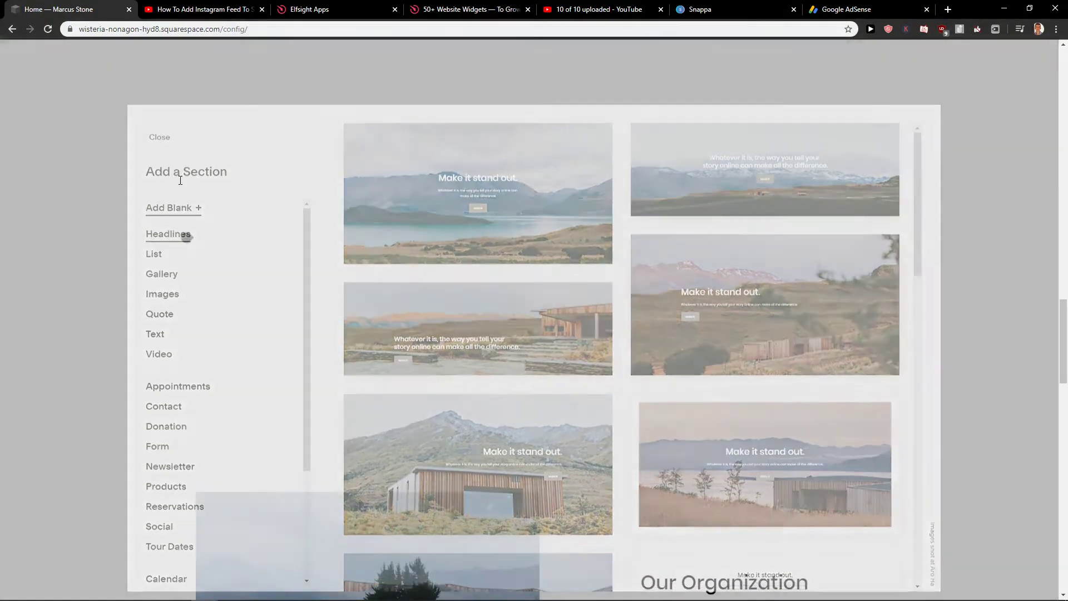
{"action": "left_click", "coordinate": [169, 234]}
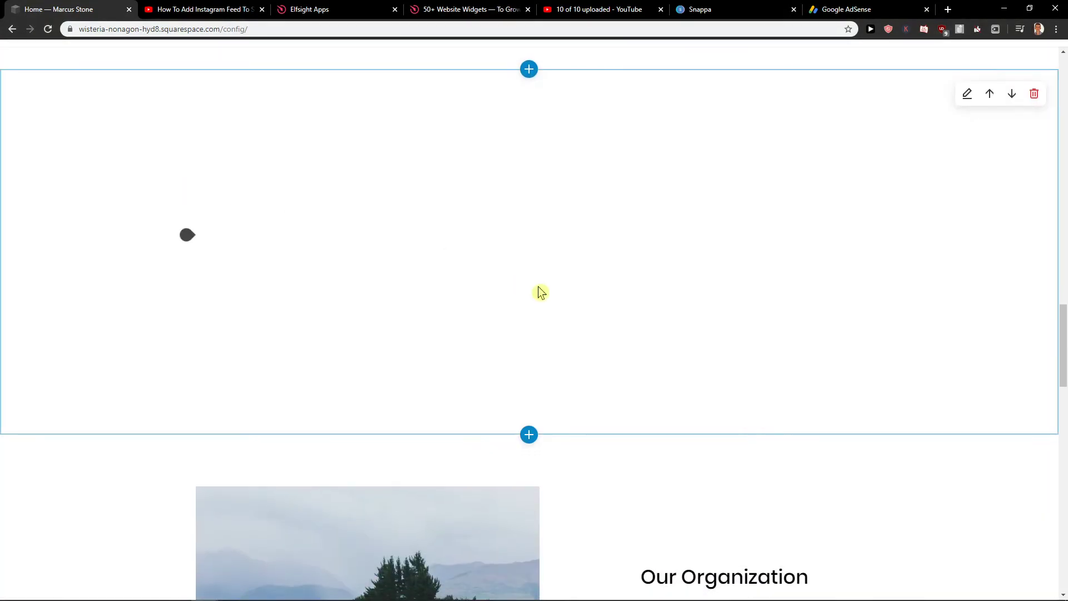
{"action": "left_click", "coordinate": [185, 236]}
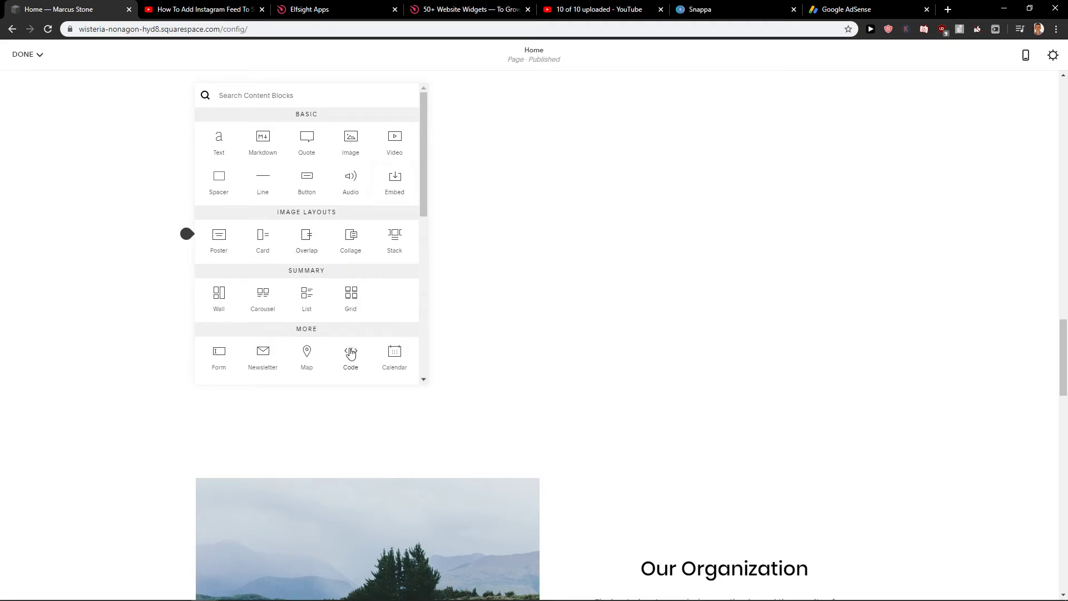
{"action": "scroll", "coordinate": [355, 362], "scroll_direction": "down", "scroll_amount": 1}
{"action": "left_click", "coordinate": [350, 301]}
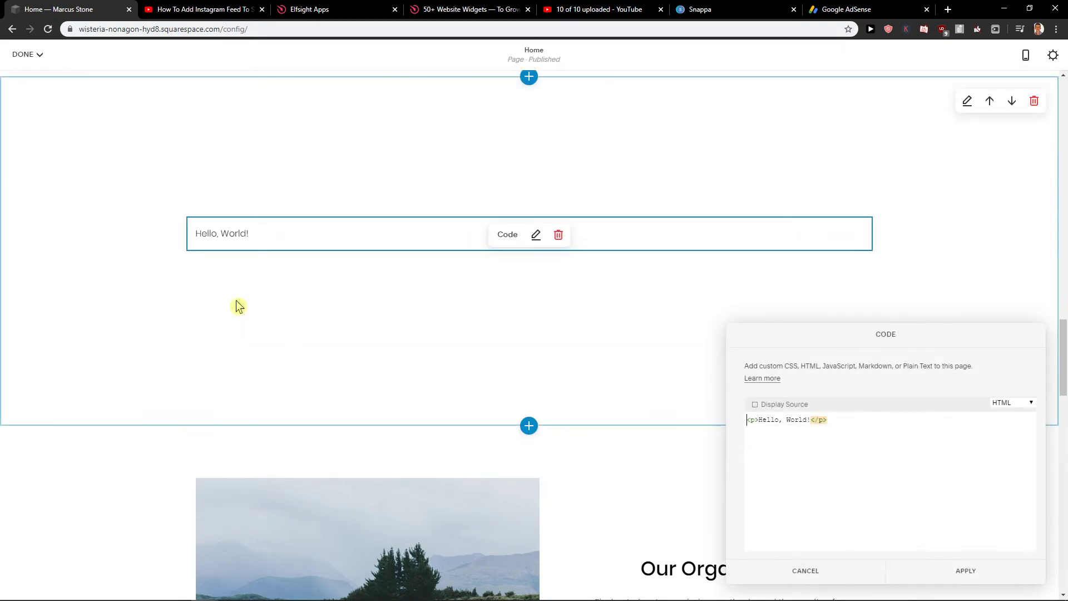
Replace the placeholder code with the pasted Elfsight embed script and apply it.
{"action": "left_click", "coordinate": [828, 420]}
{"action": "key", "text": "ctrl+a"}
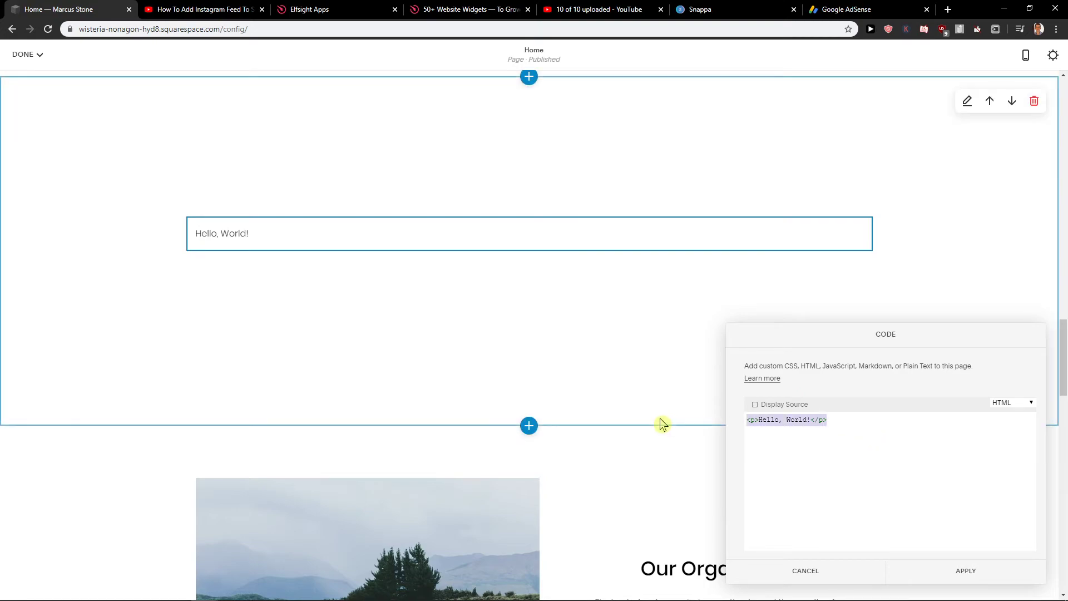
{"action": "key", "text": "ctrl+v"}
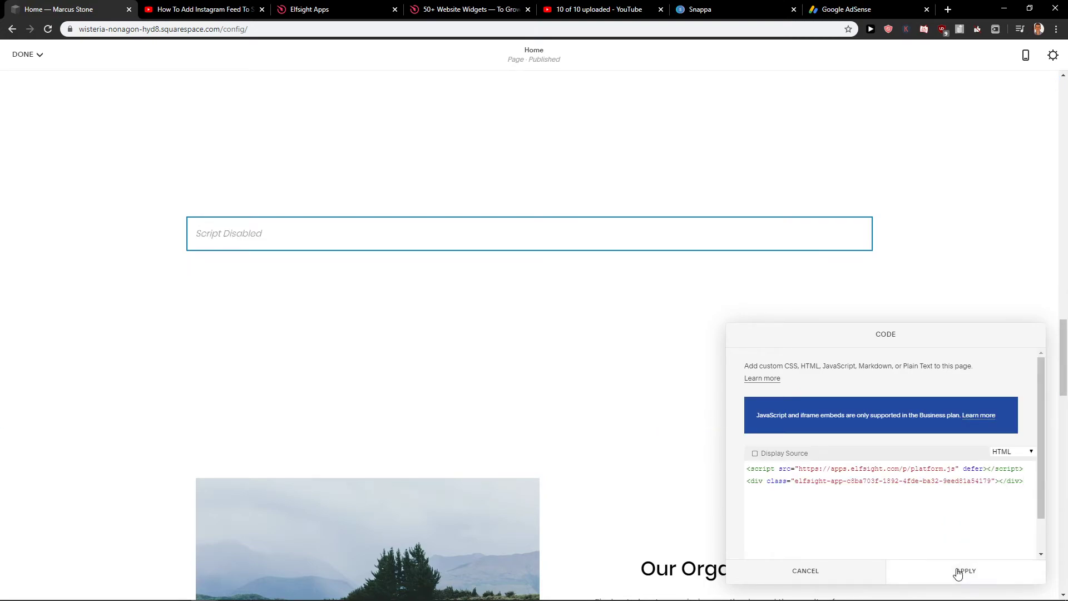
{"action": "left_click", "coordinate": [964, 571]}
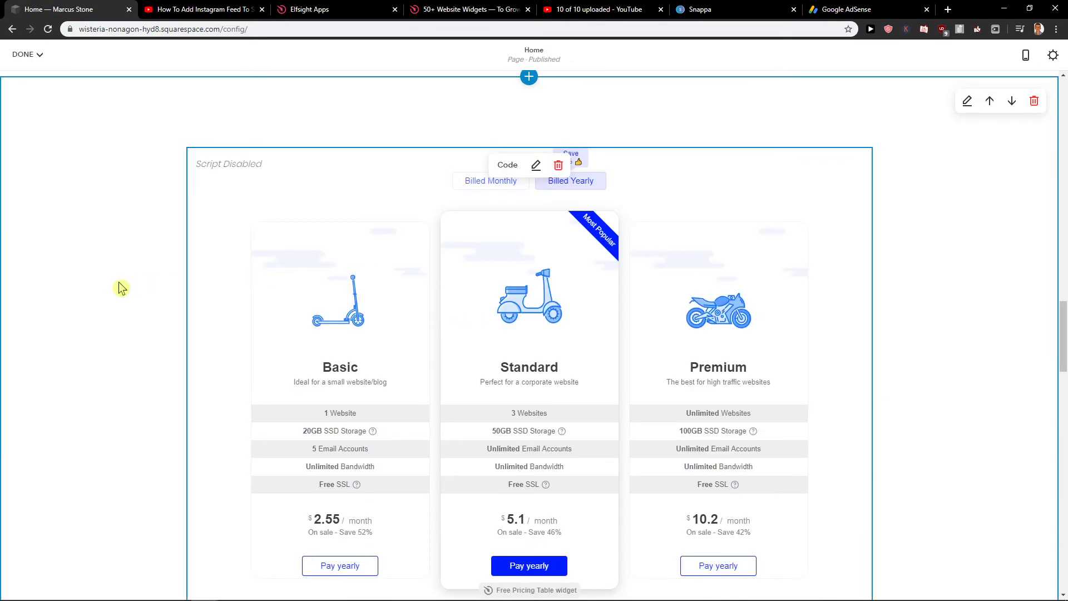
{"action": "scroll", "coordinate": [122, 280], "scroll_direction": "down", "scroll_amount": 2}
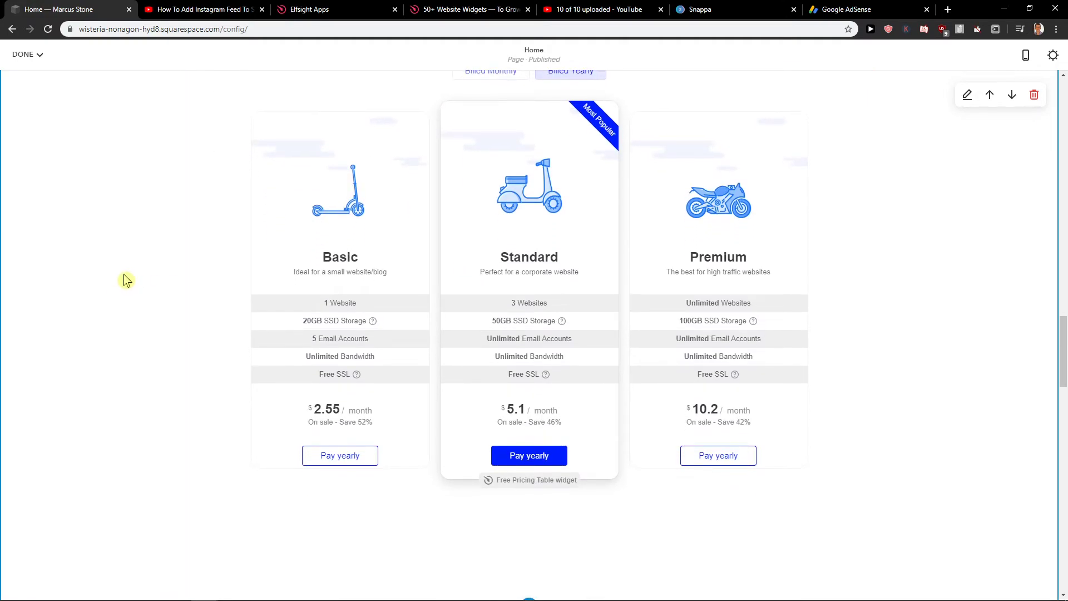
{"action": "scroll", "coordinate": [123, 279], "scroll_direction": "up", "scroll_amount": 2}
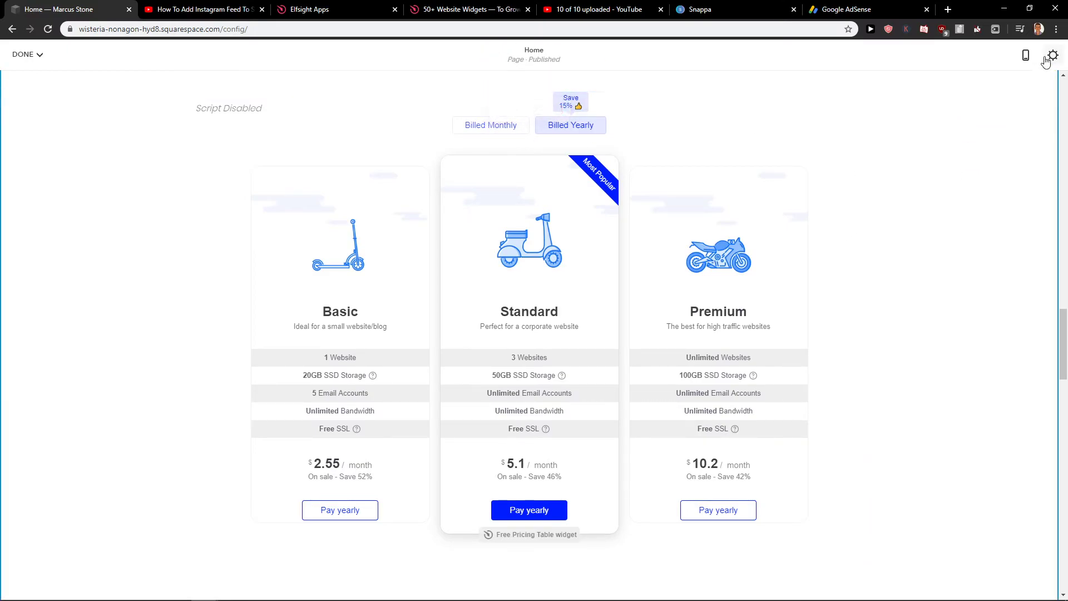
Save the Home page edits and test the live table's Billed Monthly and Billed Yearly toggle.
{"action": "left_click", "coordinate": [25, 54]}
{"action": "left_click", "coordinate": [28, 77]}
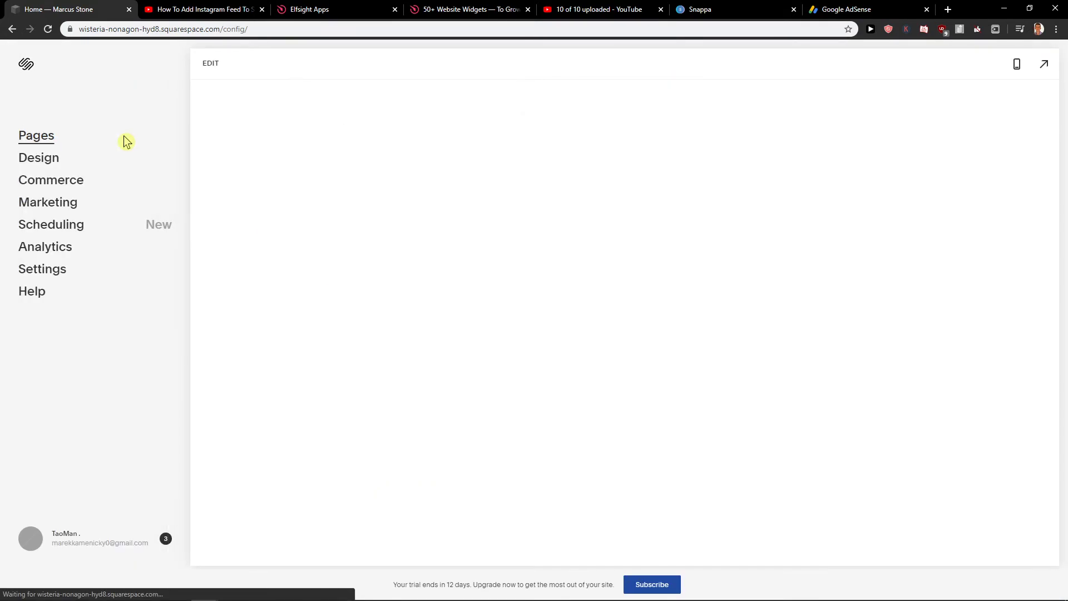
{"action": "scroll", "coordinate": [270, 298], "scroll_direction": "up", "scroll_amount": 3}
{"action": "scroll", "coordinate": [269, 297], "scroll_direction": "up", "scroll_amount": 5}
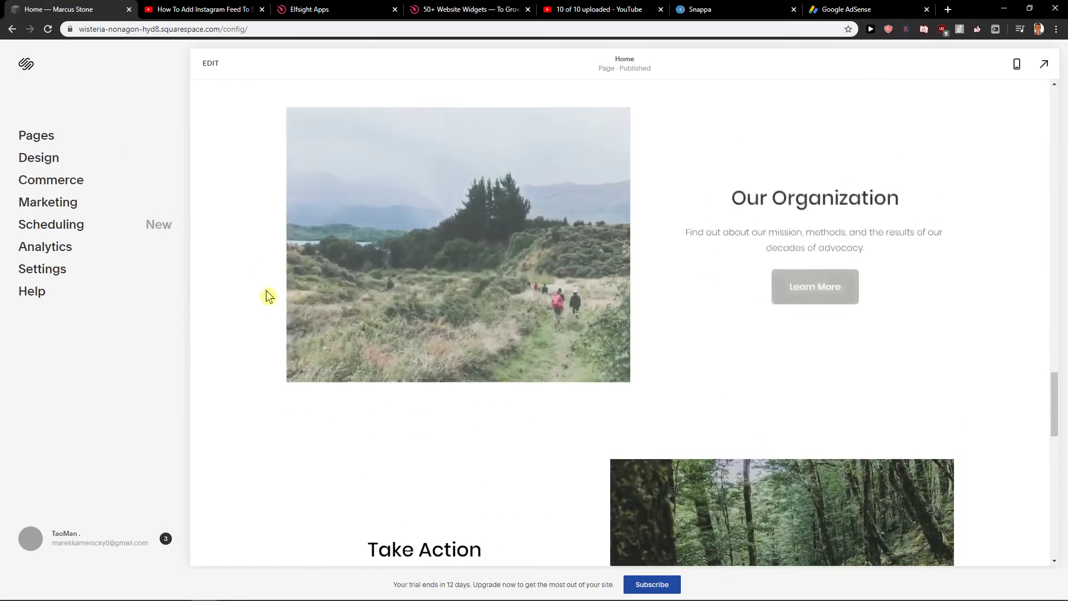
{"action": "scroll", "coordinate": [270, 298], "scroll_direction": "up", "scroll_amount": 5}
{"action": "scroll", "coordinate": [267, 294], "scroll_direction": "up", "scroll_amount": 2}
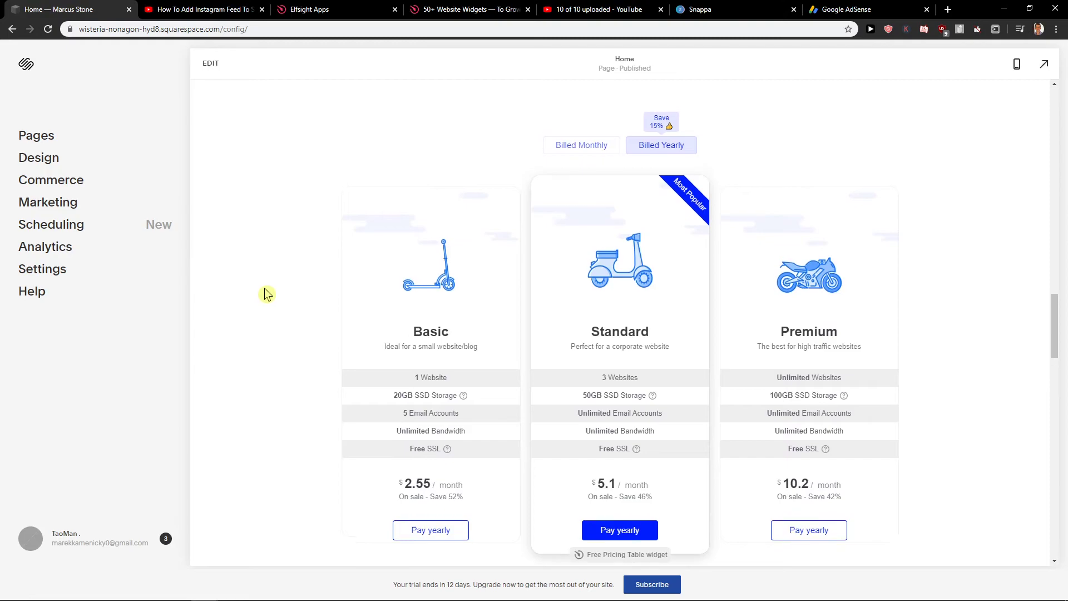
{"action": "scroll", "coordinate": [267, 294], "scroll_direction": "down", "scroll_amount": 1}
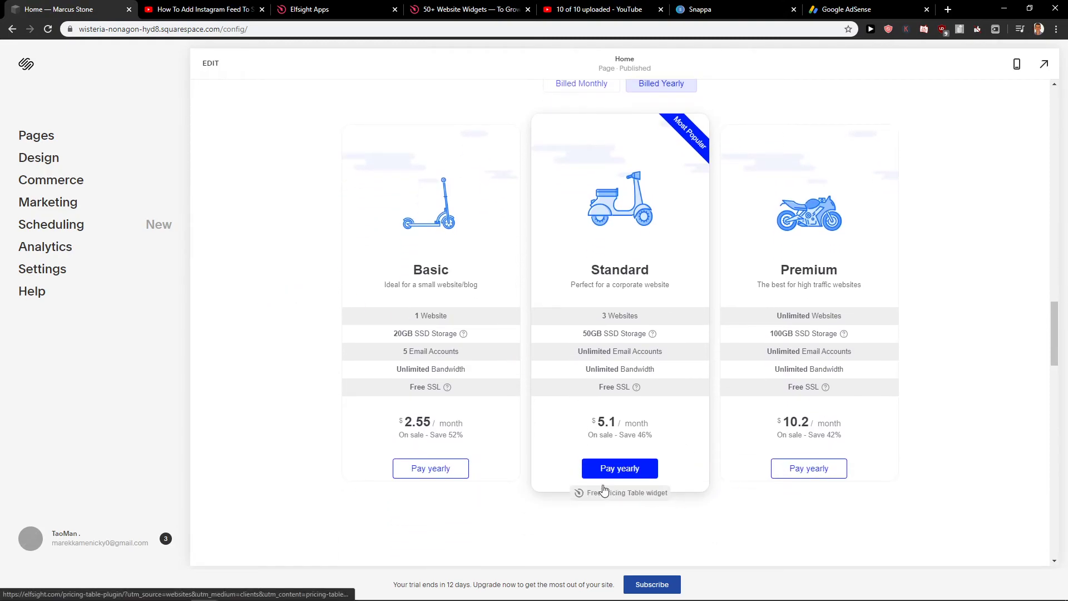
{"action": "scroll", "coordinate": [443, 418], "scroll_direction": "up", "scroll_amount": 2}
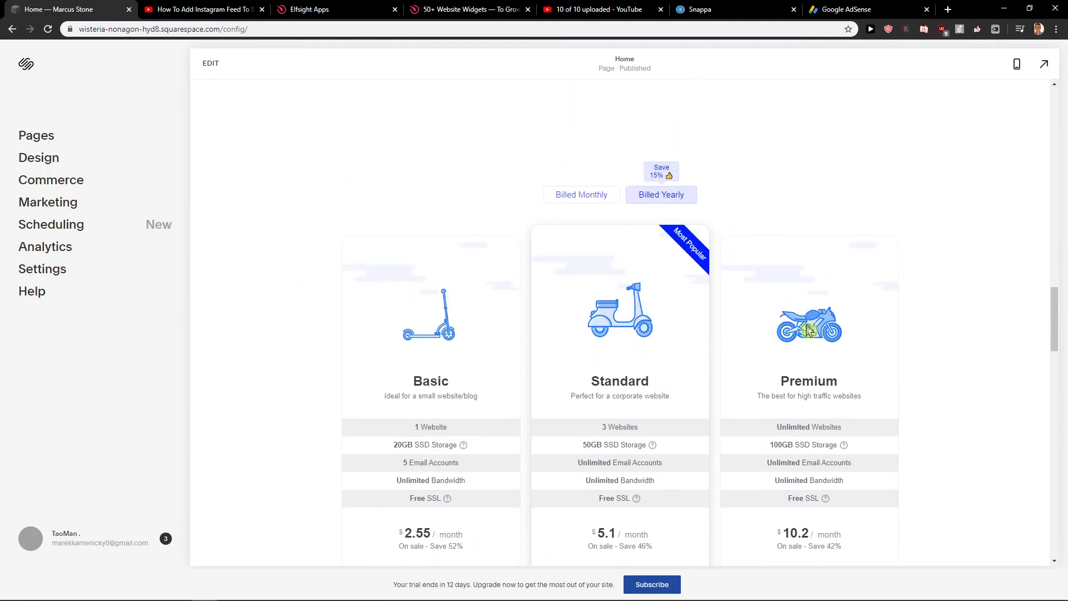
{"action": "left_click", "coordinate": [584, 197]}
{"action": "left_click", "coordinate": [644, 200]}
{"action": "scroll", "coordinate": [510, 326], "scroll_direction": "down", "scroll_amount": 1}
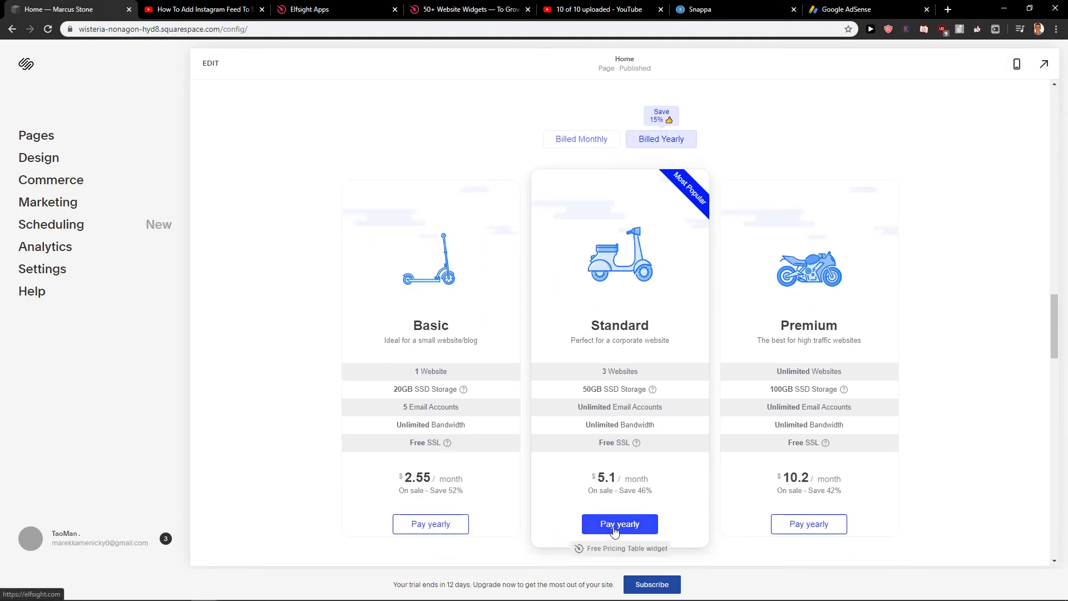
{"action": "left_click", "coordinate": [615, 526]}
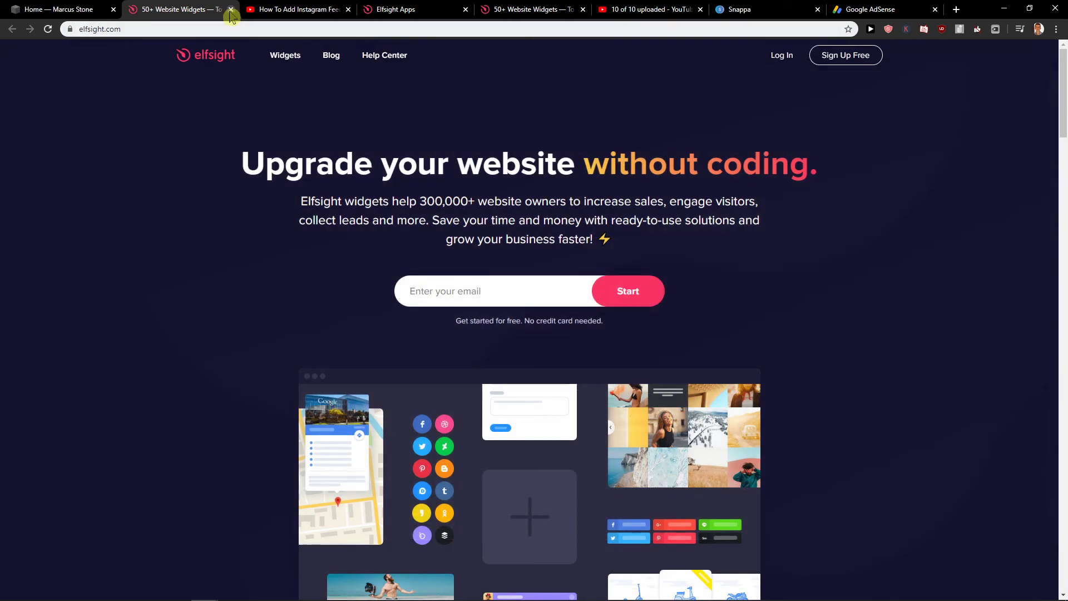
{"action": "left_click", "coordinate": [231, 10]}
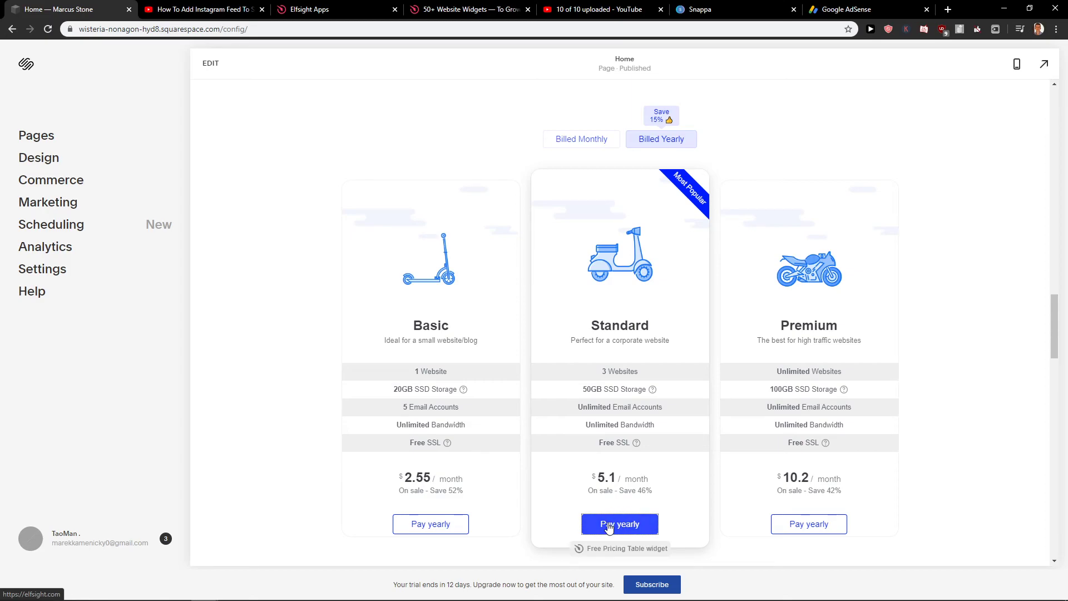
{"action": "left_click", "coordinate": [305, 9]}
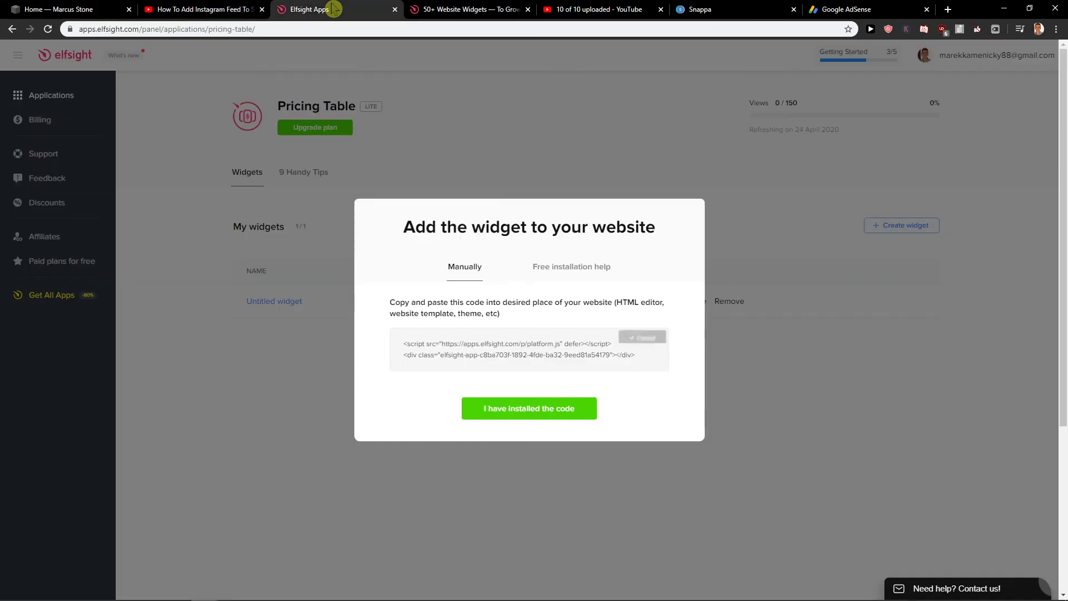
{"action": "left_click", "coordinate": [800, 257]}
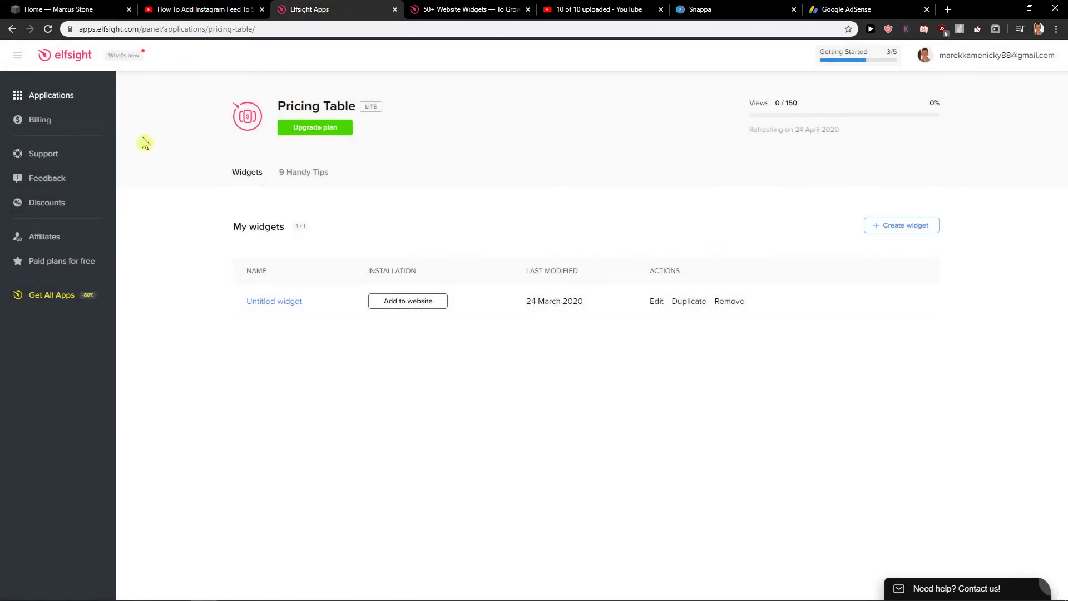
{"action": "left_click", "coordinate": [50, 9]}
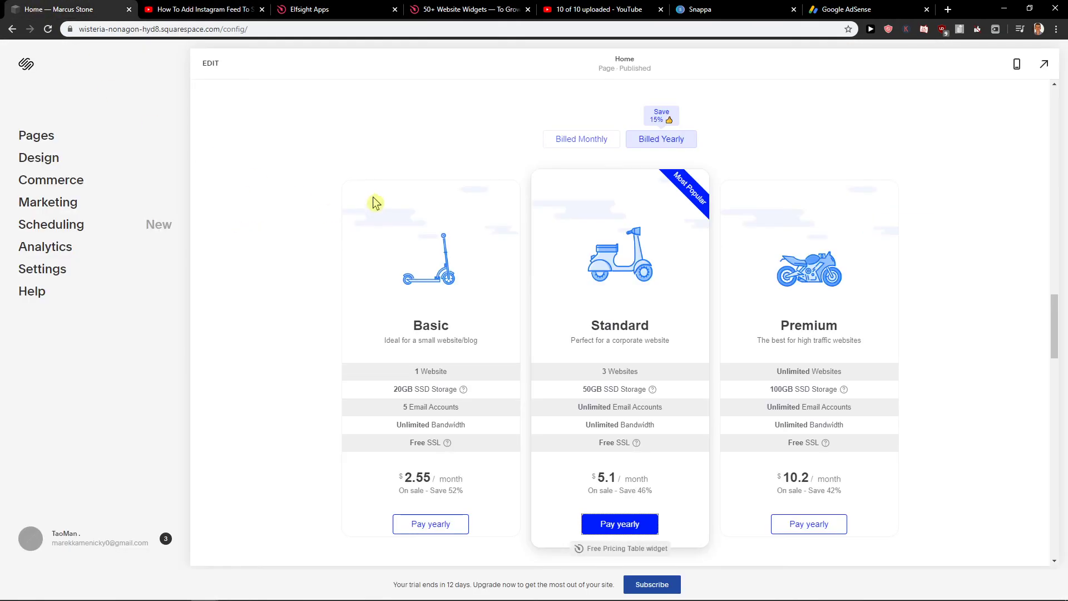